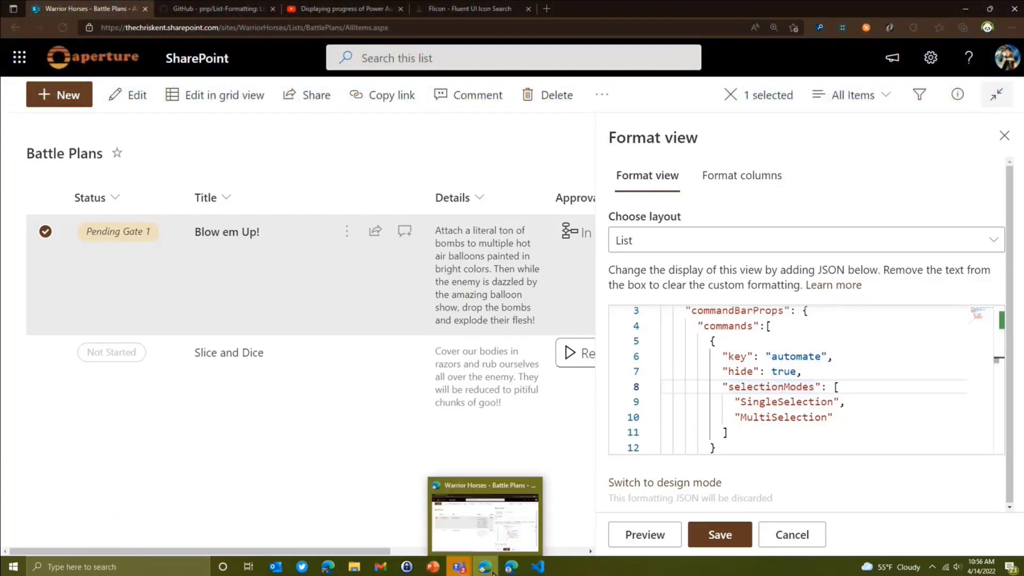
# Look through the Formal Norm form's questions in Forms, then return to the Field Notes list
pyautogui.click(511, 568)
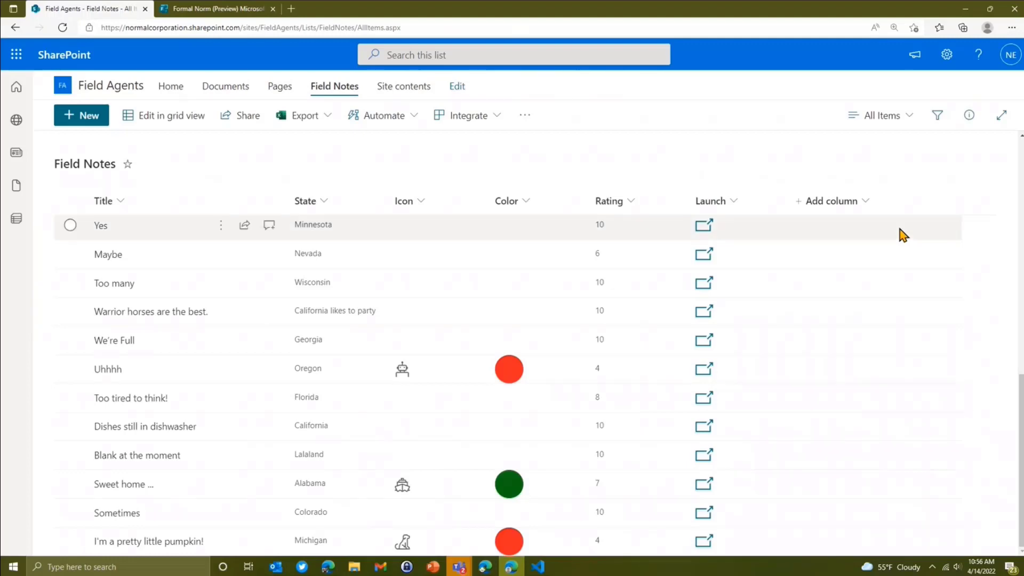
pyautogui.click(198, 17)
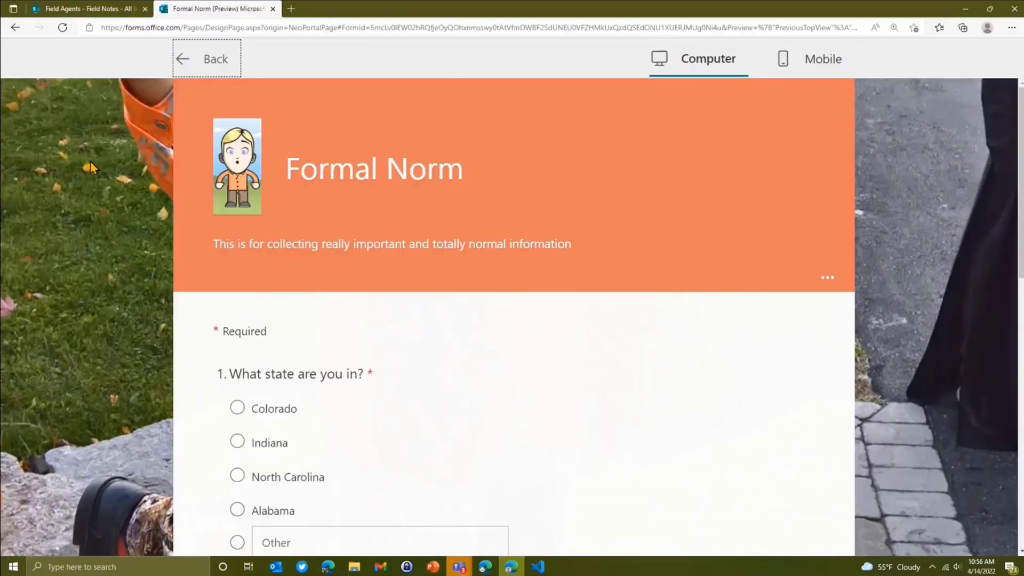
pyautogui.scroll(-10, 130, 291)
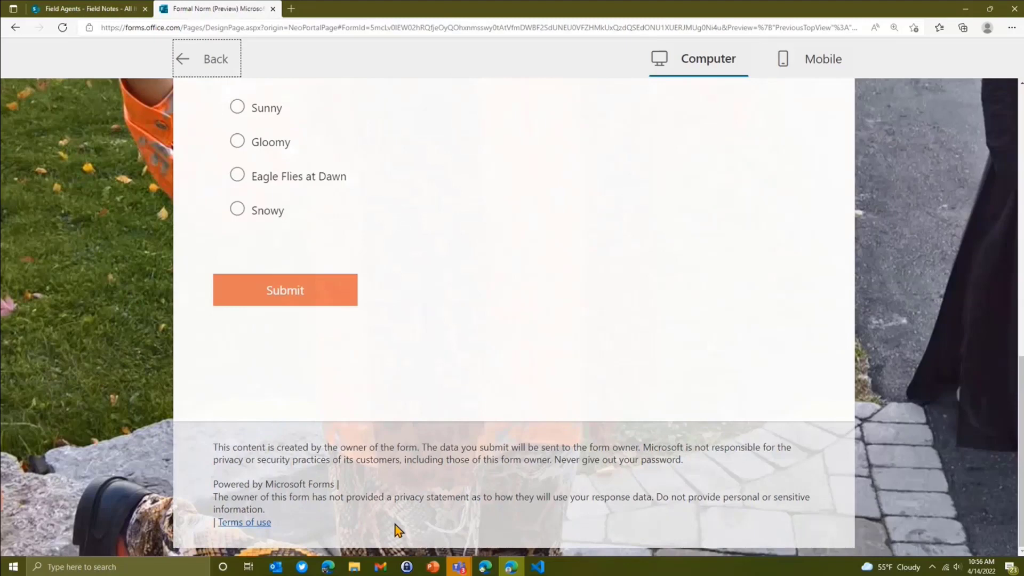
pyautogui.hotkey('ctrl', 'Tab')
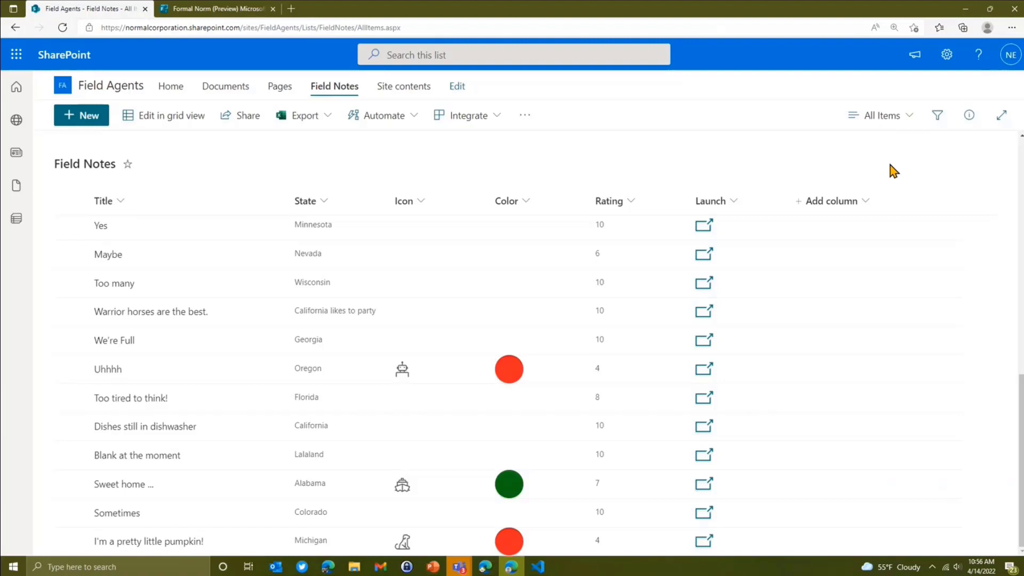
# Check the Field Notes list in its Honeycomb view, then its Recent Comments view
pyautogui.click(890, 114)
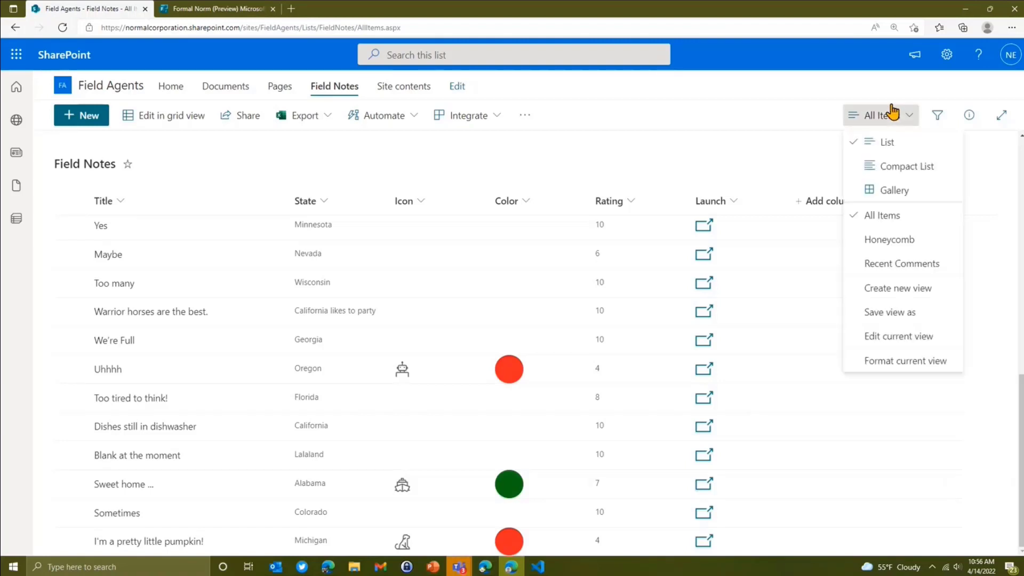
pyautogui.click(902, 242)
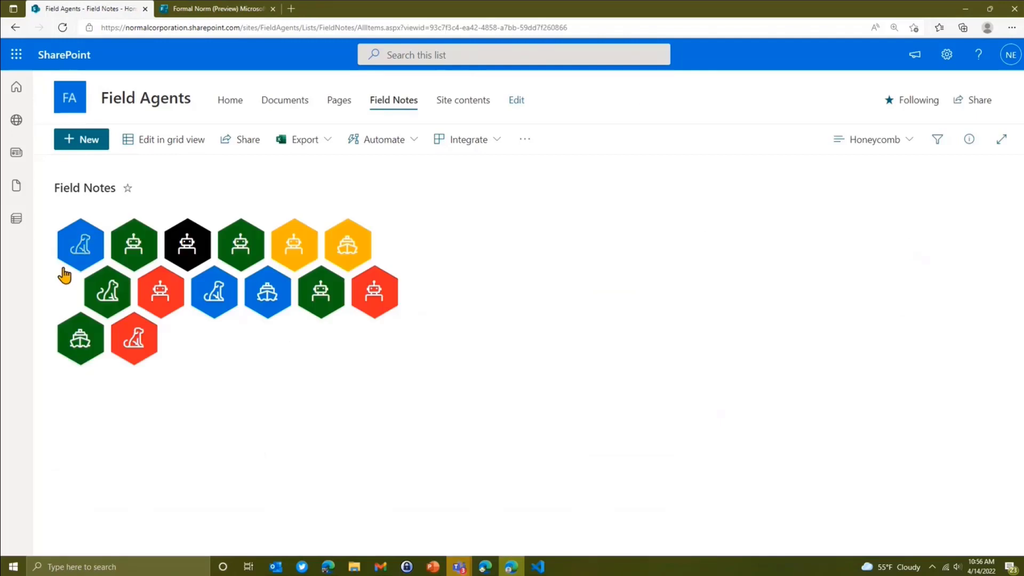
pyautogui.click(880, 147)
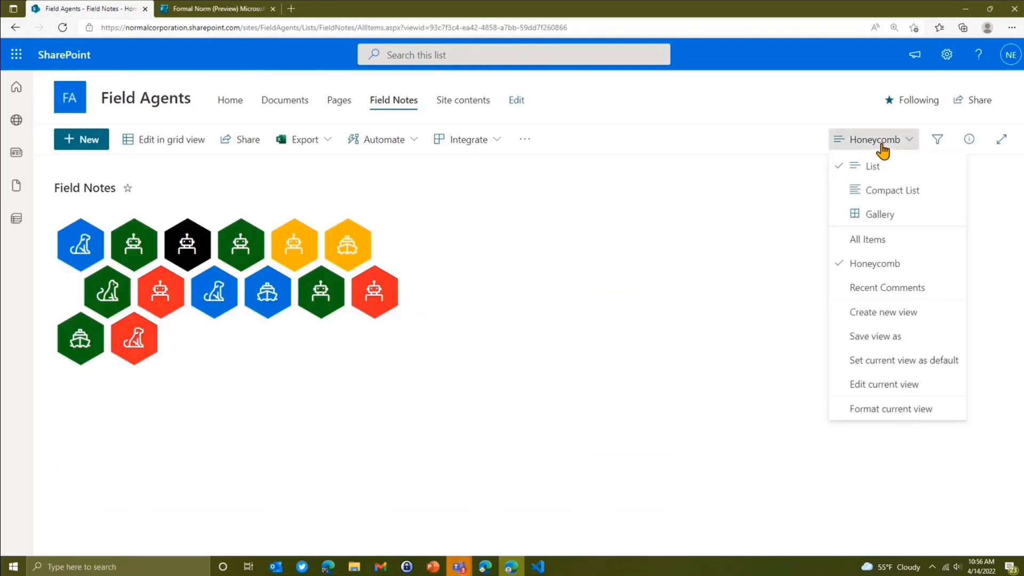
pyautogui.click(887, 290)
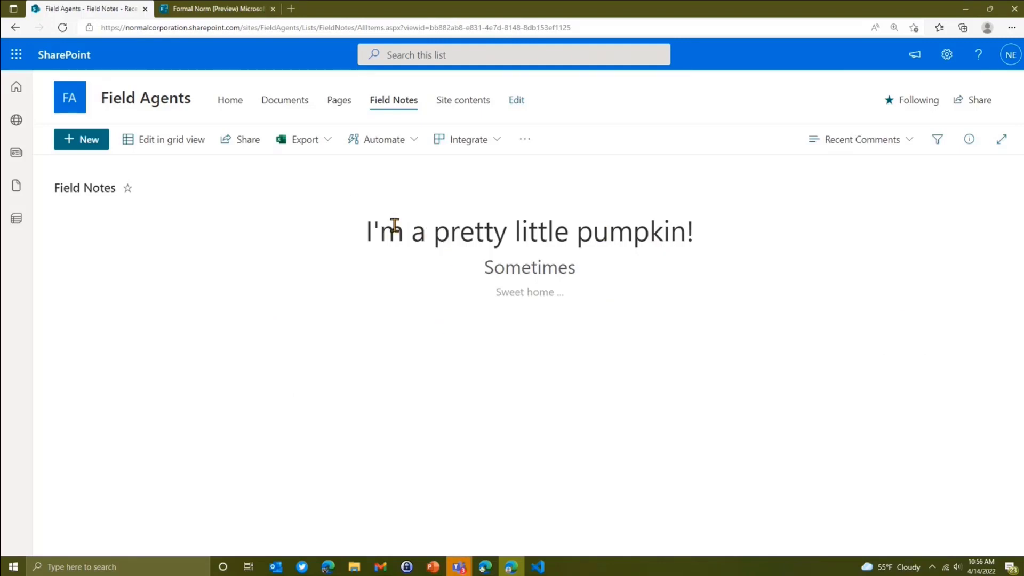
# Create a new public list view named 'Heat Map'
pyautogui.click(901, 138)
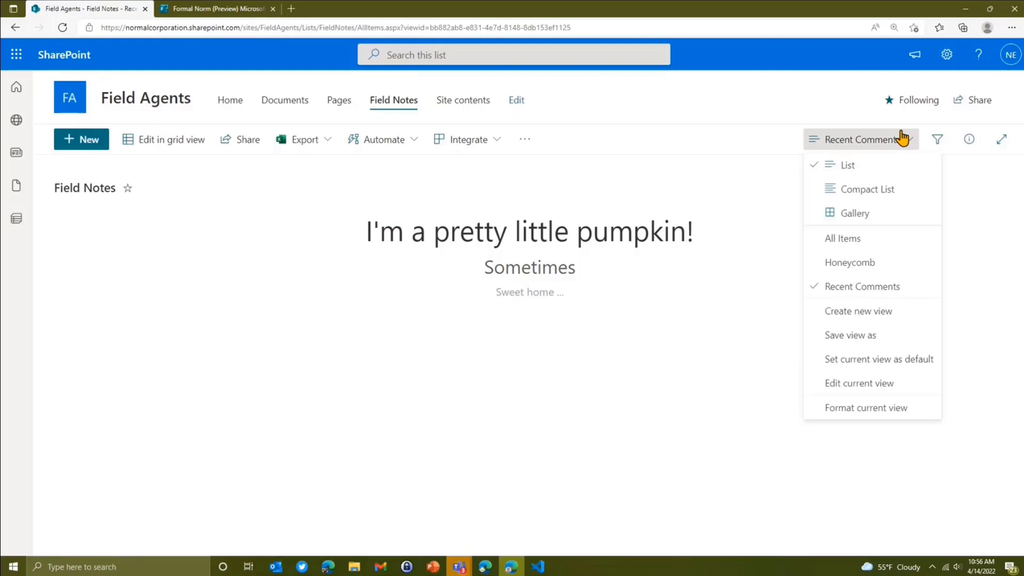
pyautogui.click(868, 317)
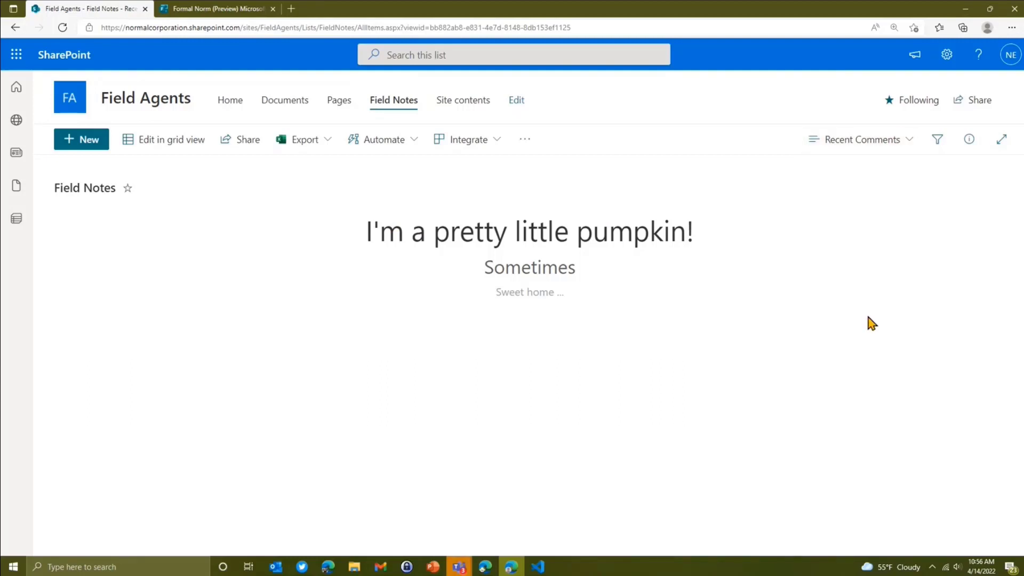
pyautogui.click(362, 243)
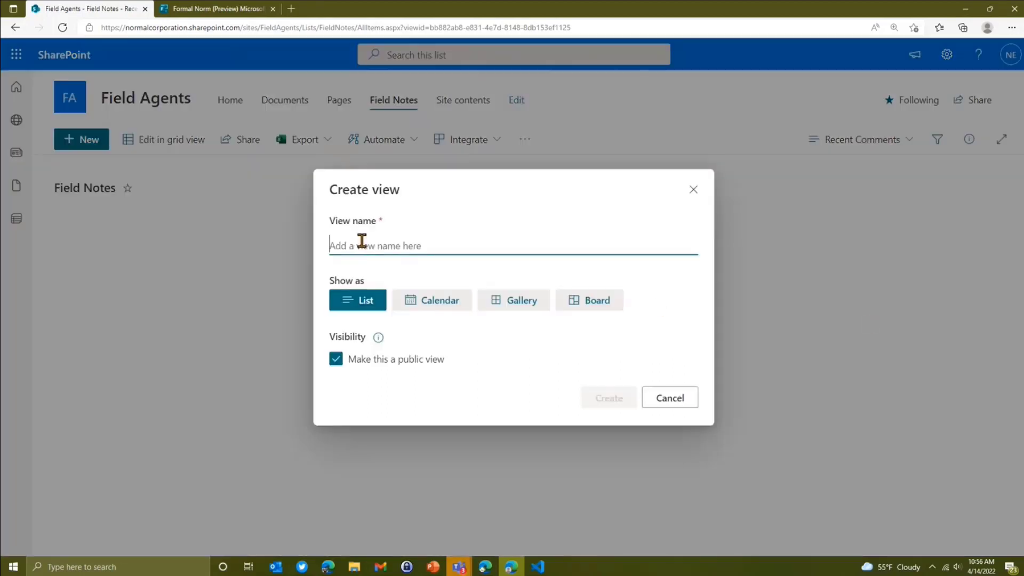
pyautogui.write('Heat Map')
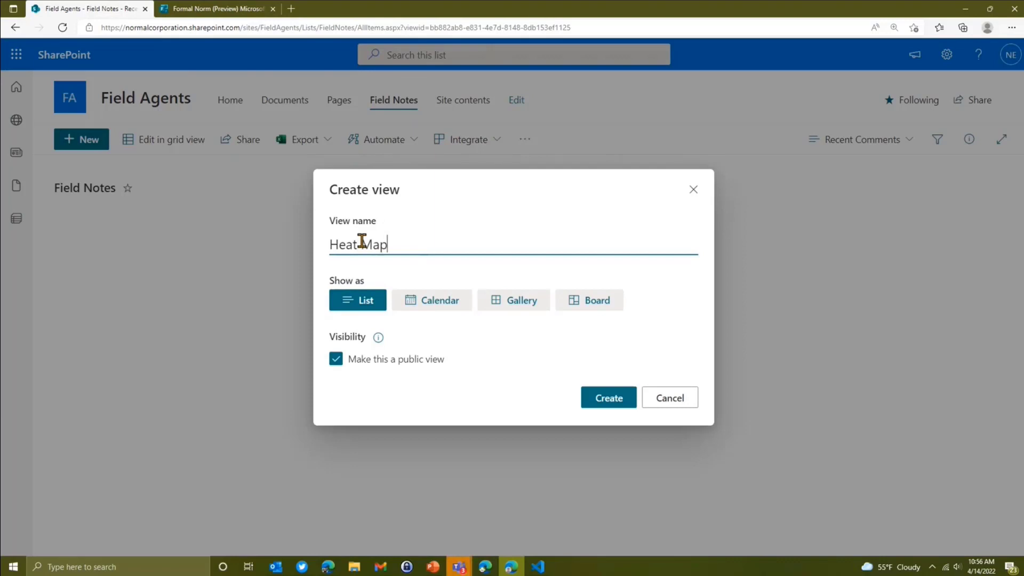
pyautogui.click(621, 387)
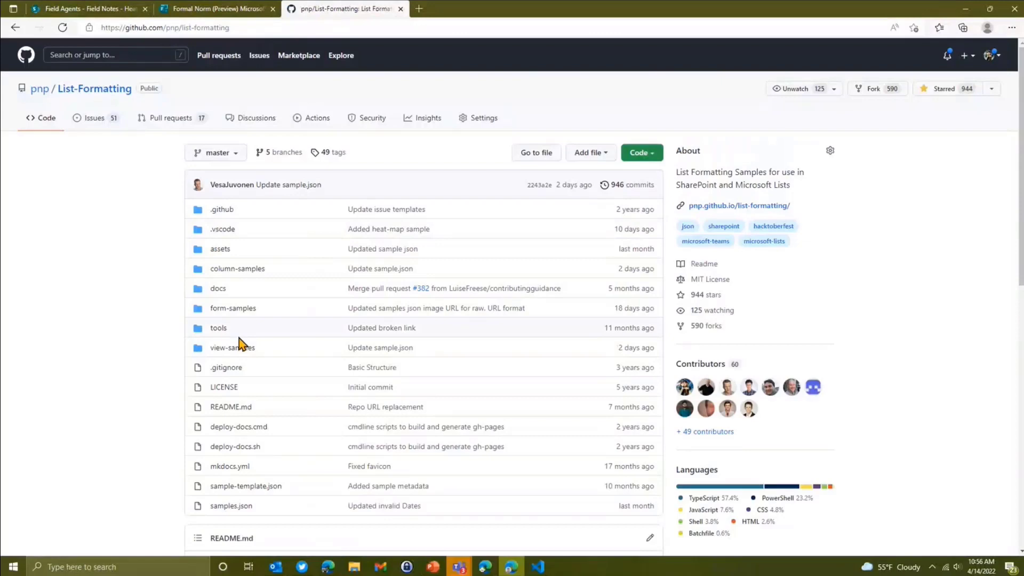
# Open view-samples > heat-map > heat-map.json in the pnp List-Formatting repository
pyautogui.click(235, 348)
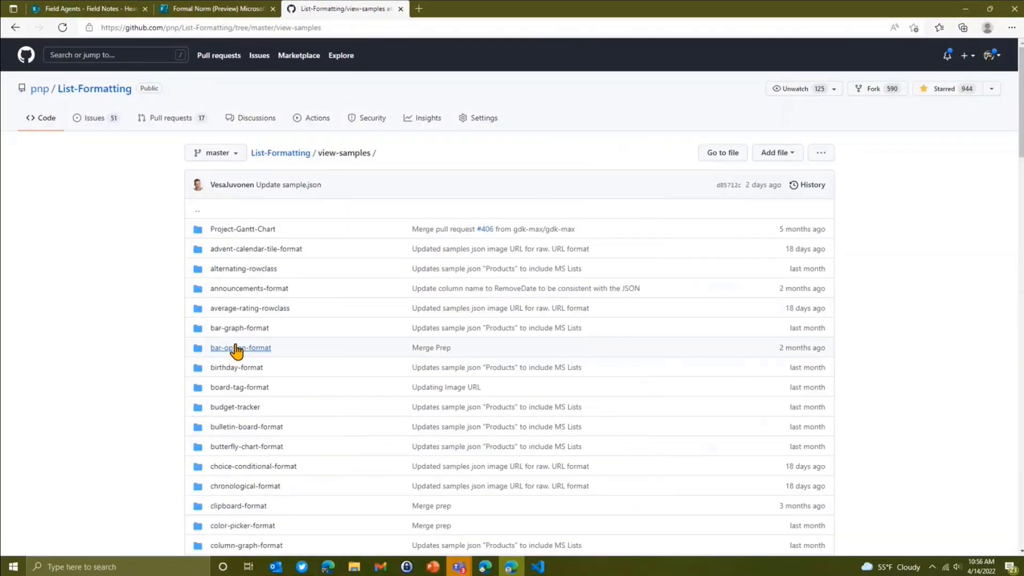
pyautogui.scroll(-10, 327, 366)
pyautogui.scroll(-3, 290, 425)
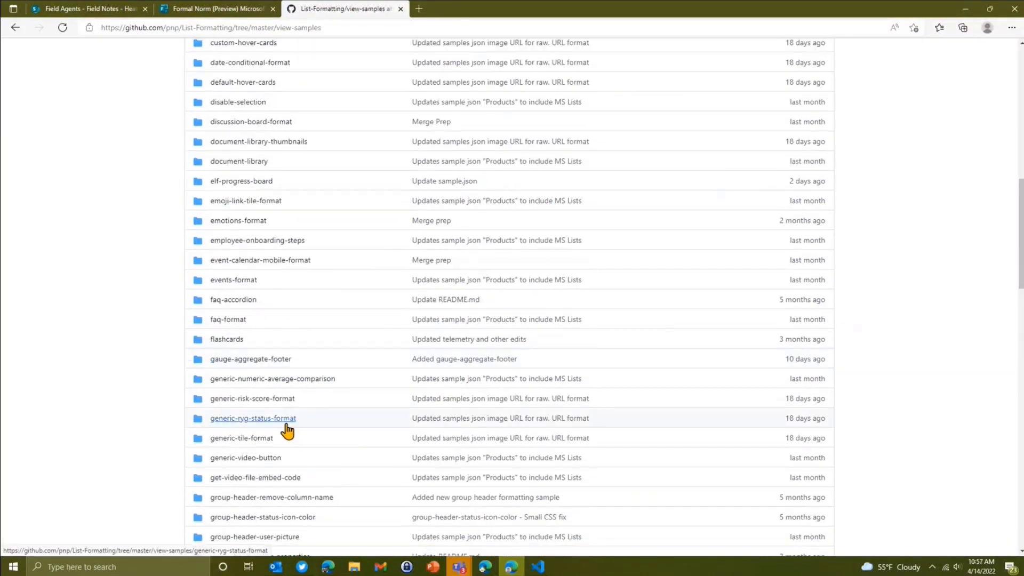
pyautogui.scroll(-5, 287, 430)
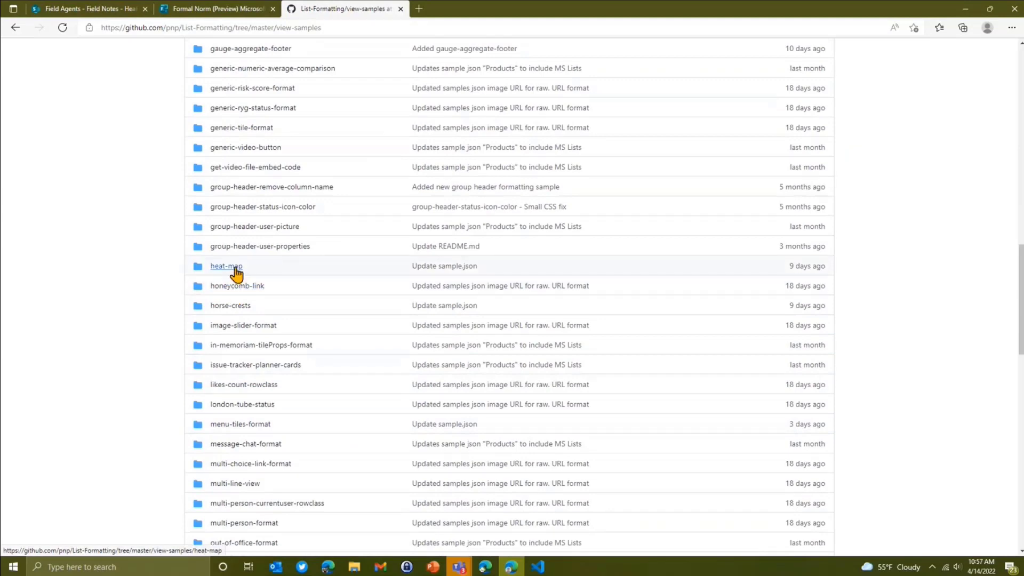
pyautogui.click(235, 268)
pyautogui.click(235, 268)
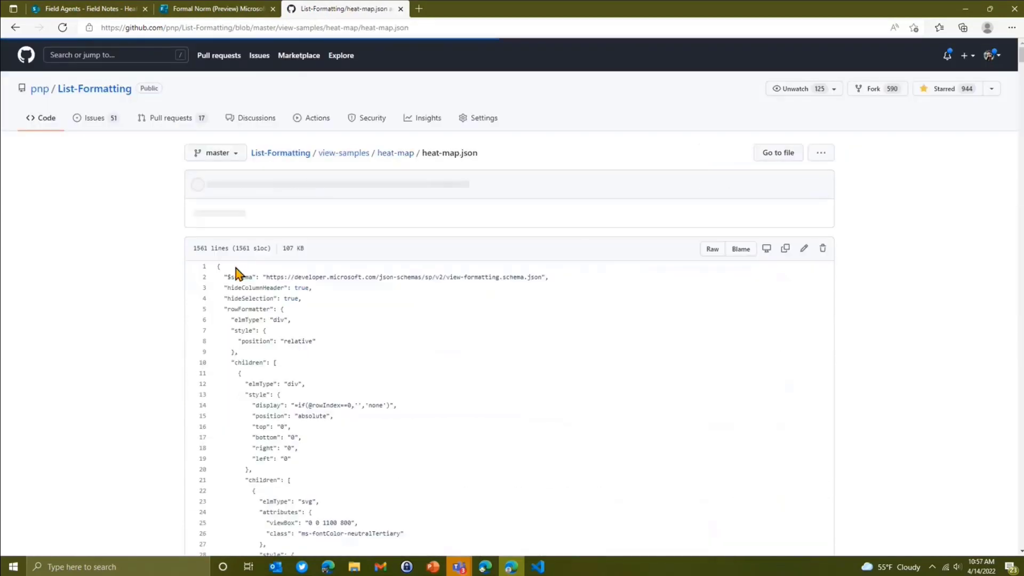
# Select and copy the entire heat-map.json content, then return to the SharePoint tab
pyautogui.moveTo(219, 274); pyautogui.dragTo(293, 451)
pyautogui.scroll(-5, 259, 333)
pyautogui.scroll(-20, 256, 327)
pyautogui.scroll(-20, 276, 348)
pyautogui.scroll(-20, 304, 395)
pyautogui.scroll(-20, 305, 449)
pyautogui.scroll(-20, 309, 464)
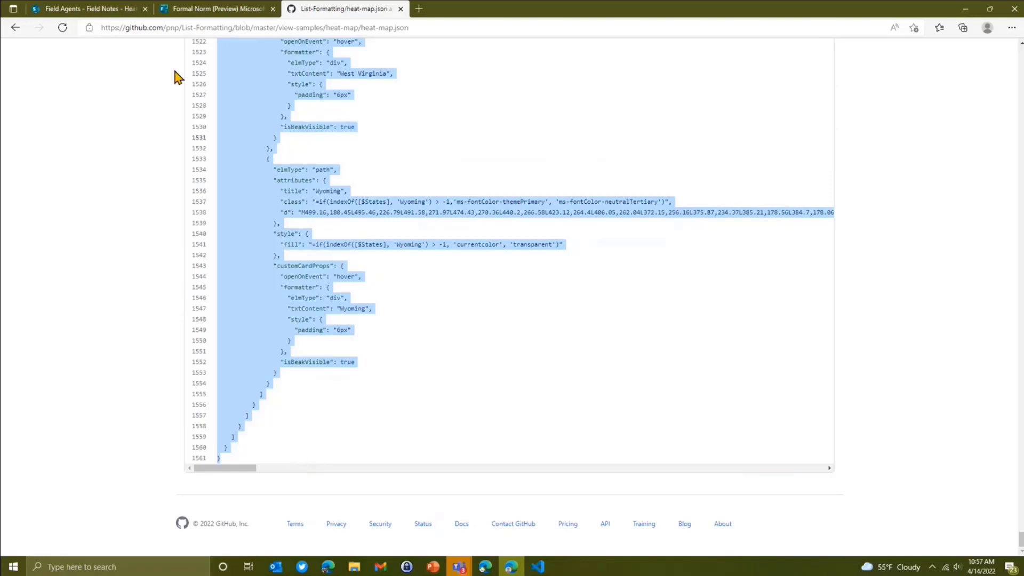
pyautogui.click(80, 9)
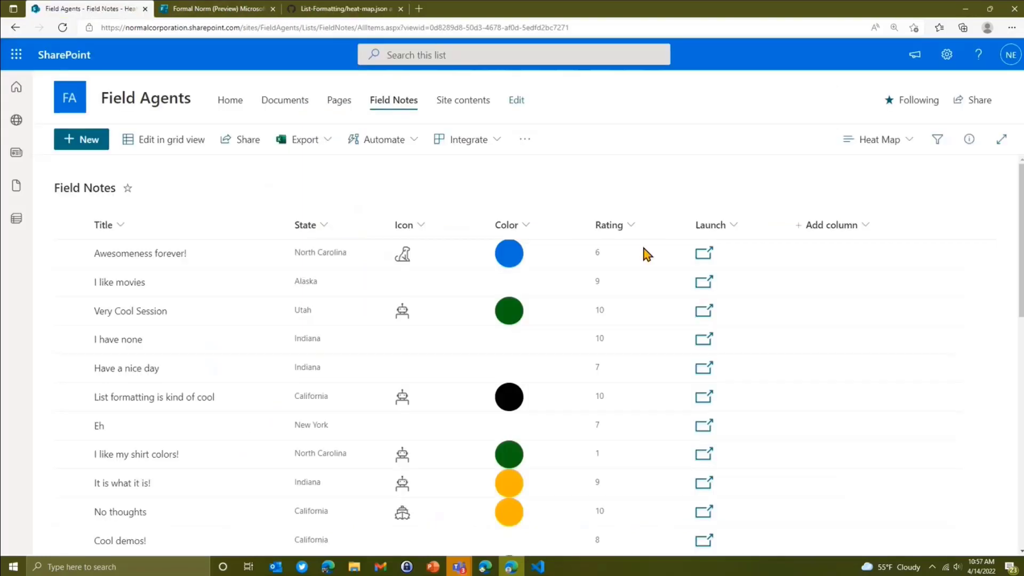
# Paste the heat-map JSON into the Heat Map view's advanced formatting editor and preview it
pyautogui.click(896, 148)
pyautogui.click(910, 431)
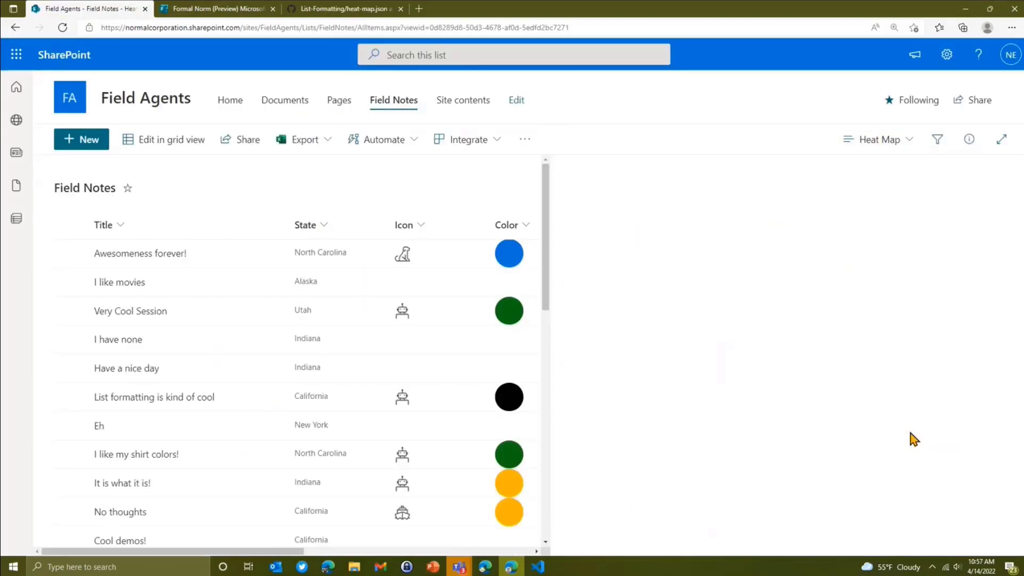
pyautogui.click(613, 504)
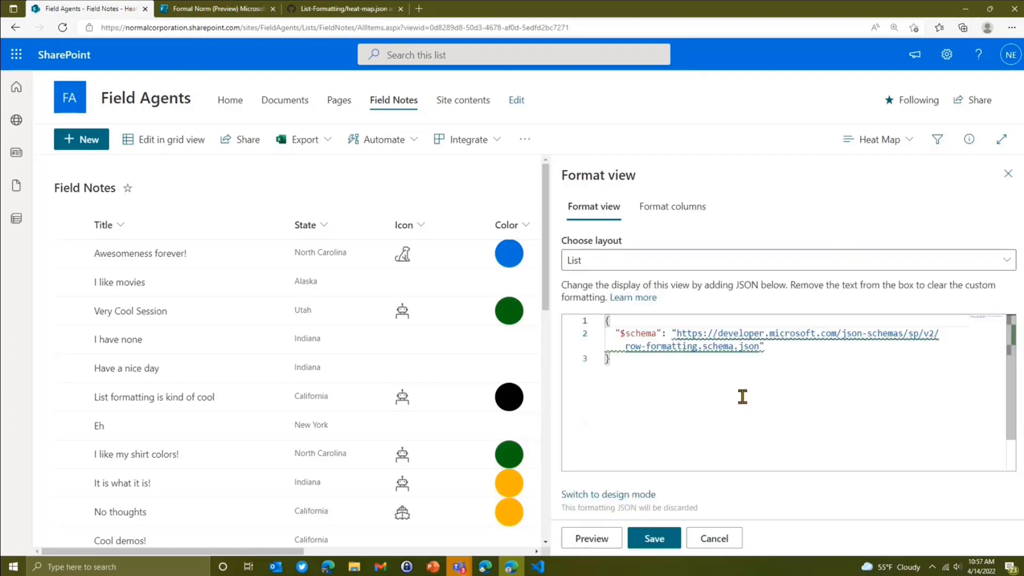
pyautogui.hotkey('ctrl', 'a')
pyautogui.click(729, 377)
pyautogui.hotkey('ctrl', 'a')
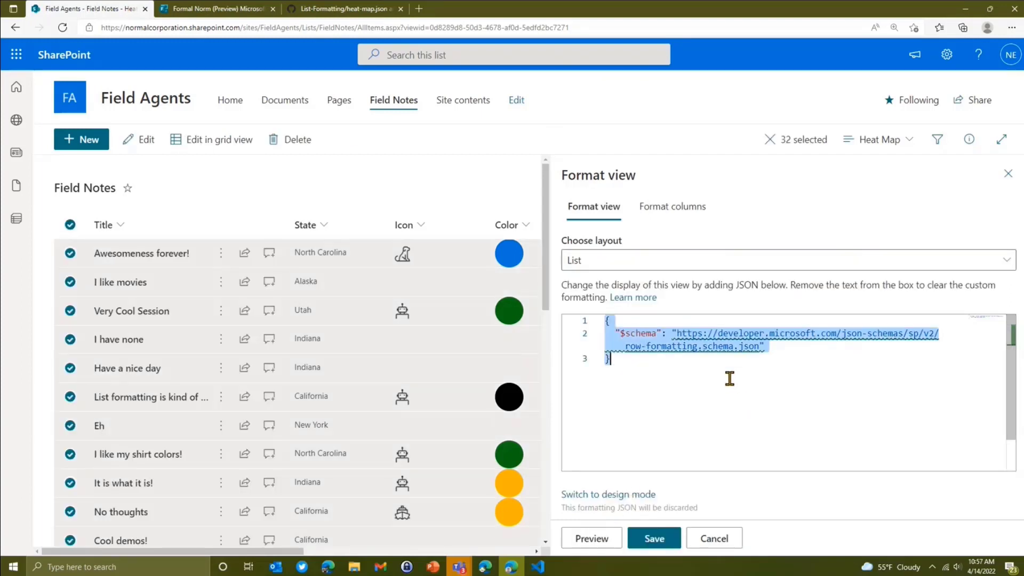
pyautogui.hotkey('ctrl', 'v')
pyautogui.click(606, 536)
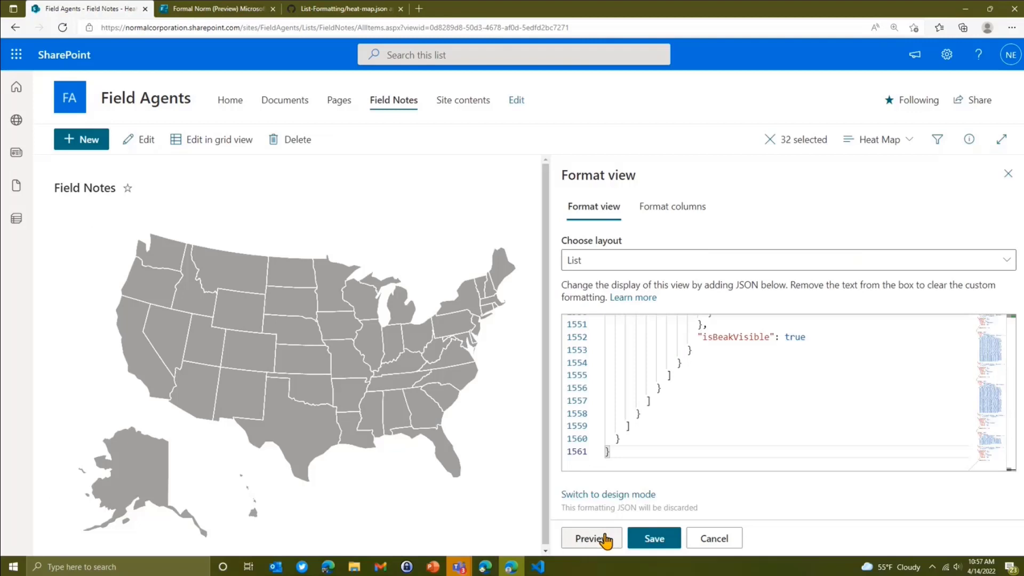
# Replace every $States with $State in the JSON and preview the corrected map
pyautogui.click(730, 358)
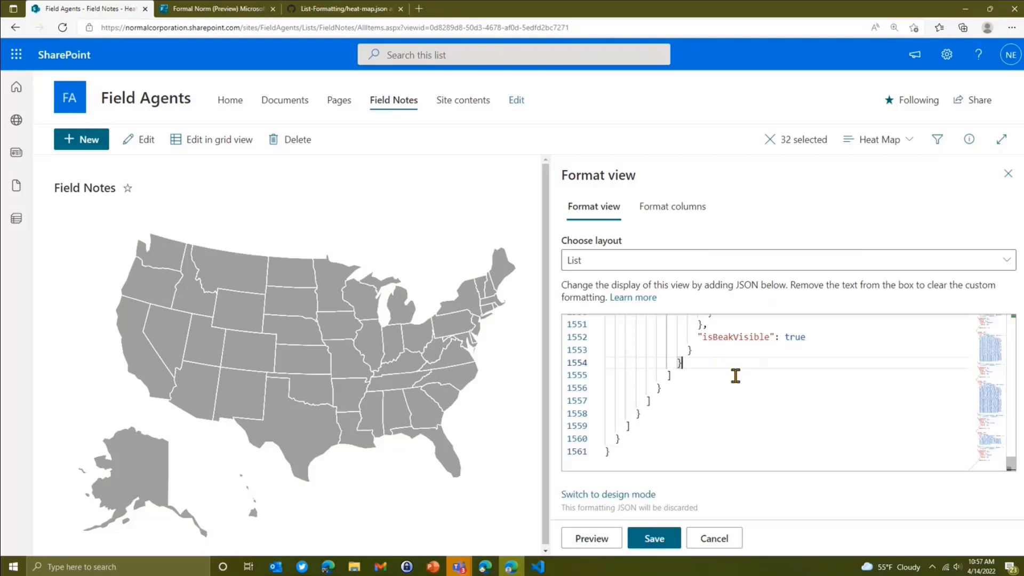
pyautogui.hotkey('ctrl', 'f')
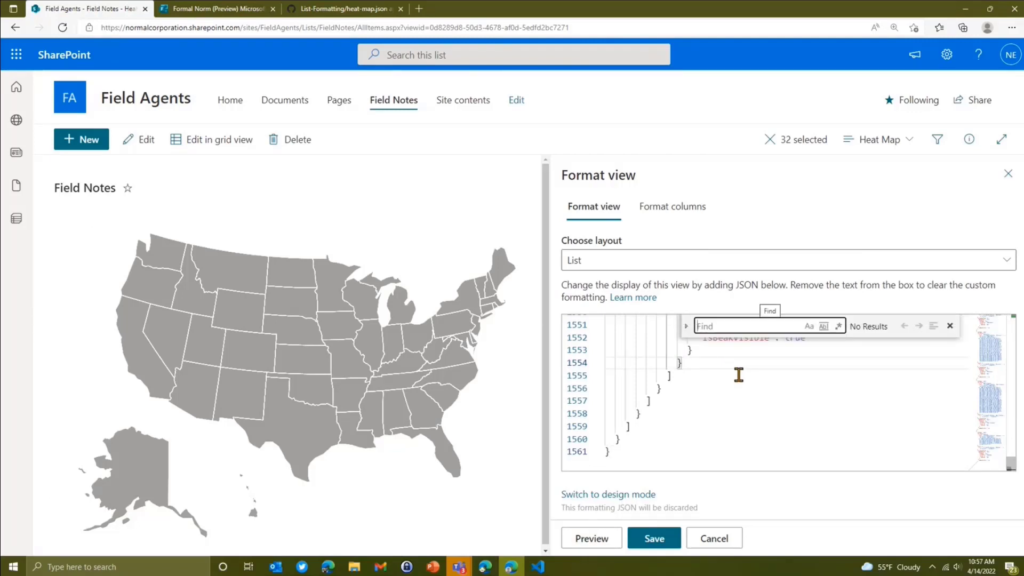
pyautogui.write('stat')
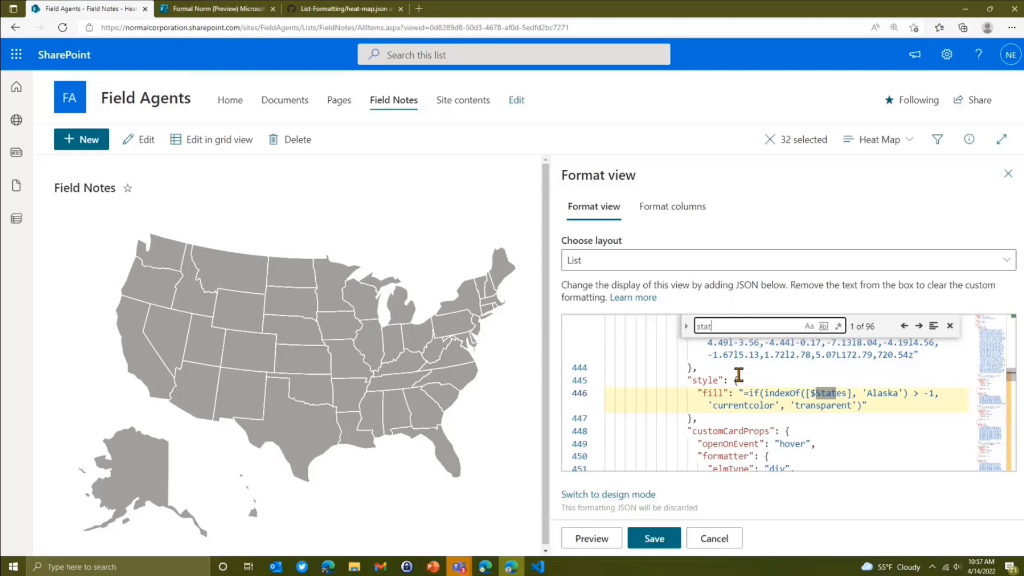
pyautogui.click(686, 327)
pyautogui.doubleClick(704, 324)
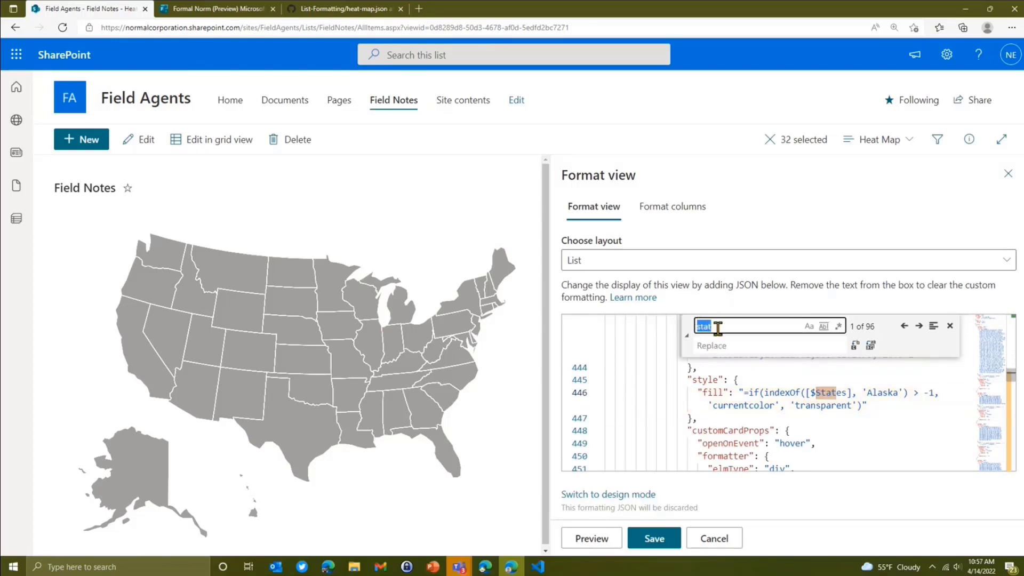
pyautogui.write('$States')
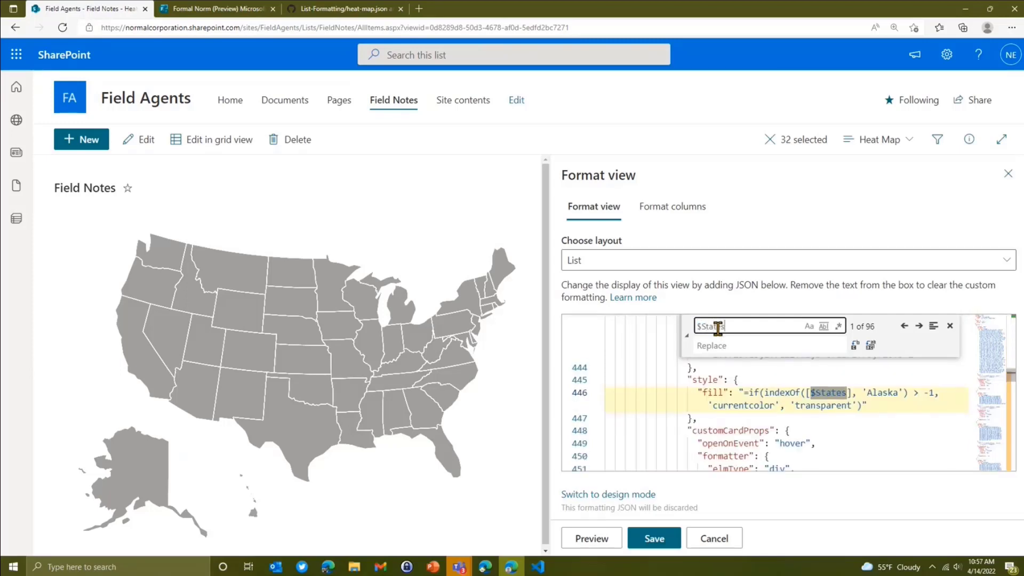
pyautogui.press('Tab')
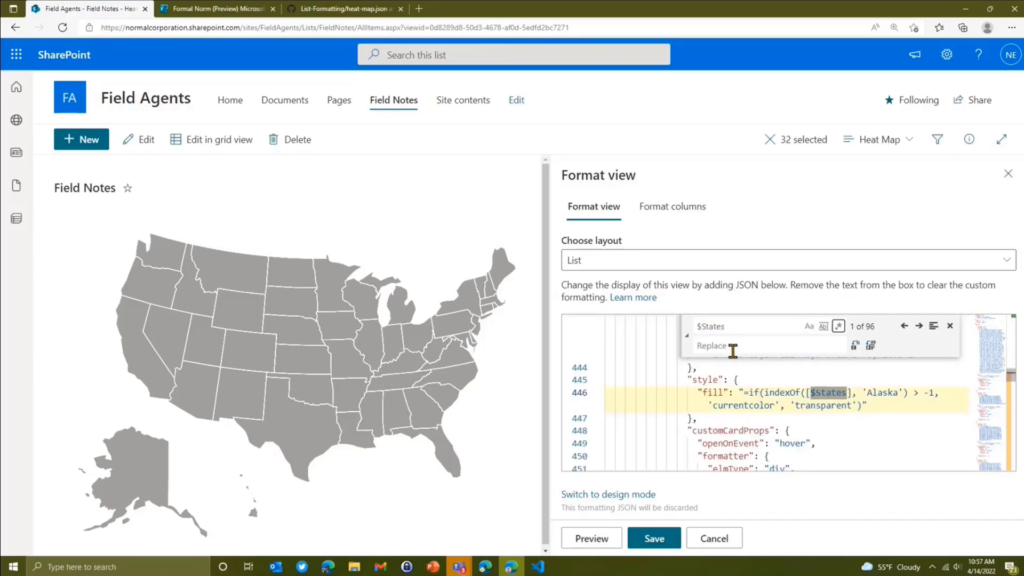
pyautogui.click(733, 348)
pyautogui.write('$State')
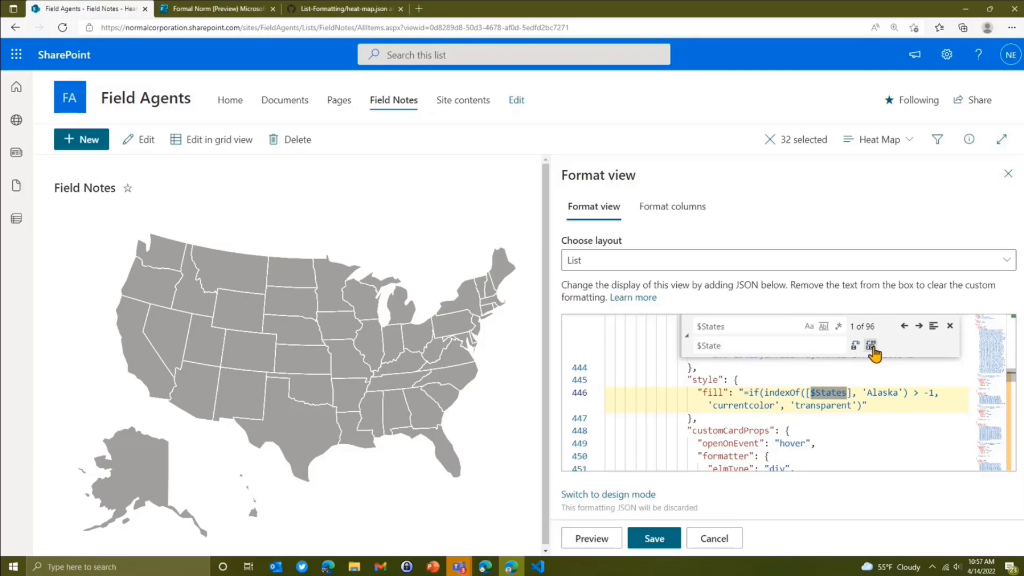
pyautogui.click(870, 345)
pyautogui.click(585, 538)
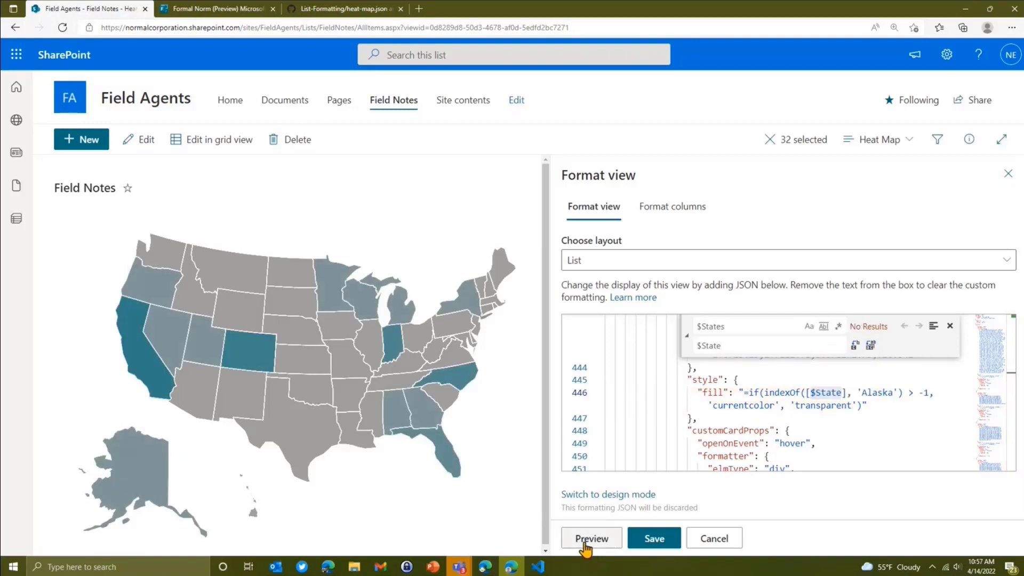
# Save the heat map formatting, check the state hover cards, and close the Format view pane
pyautogui.click(654, 539)
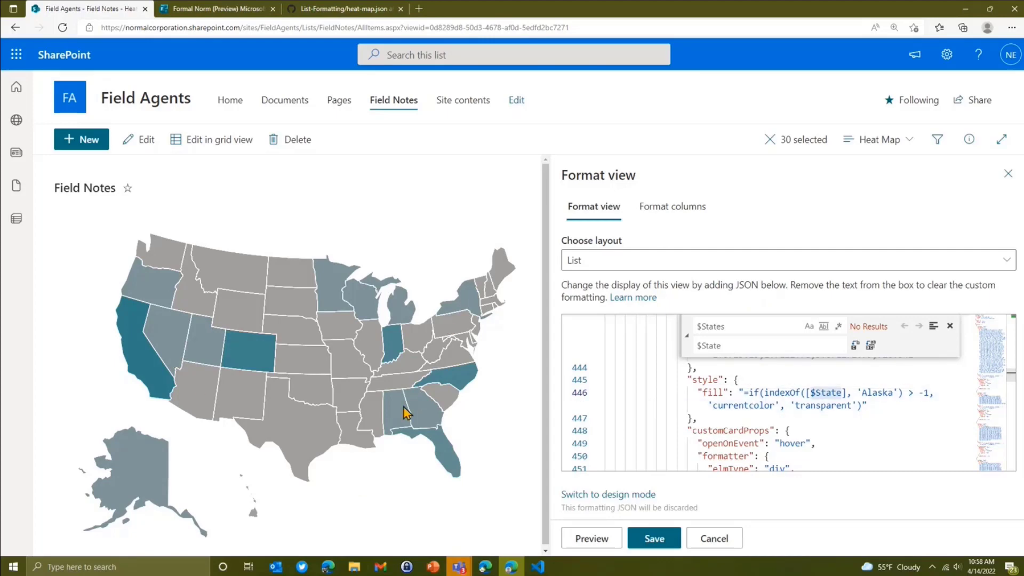
pyautogui.moveTo(423, 411)
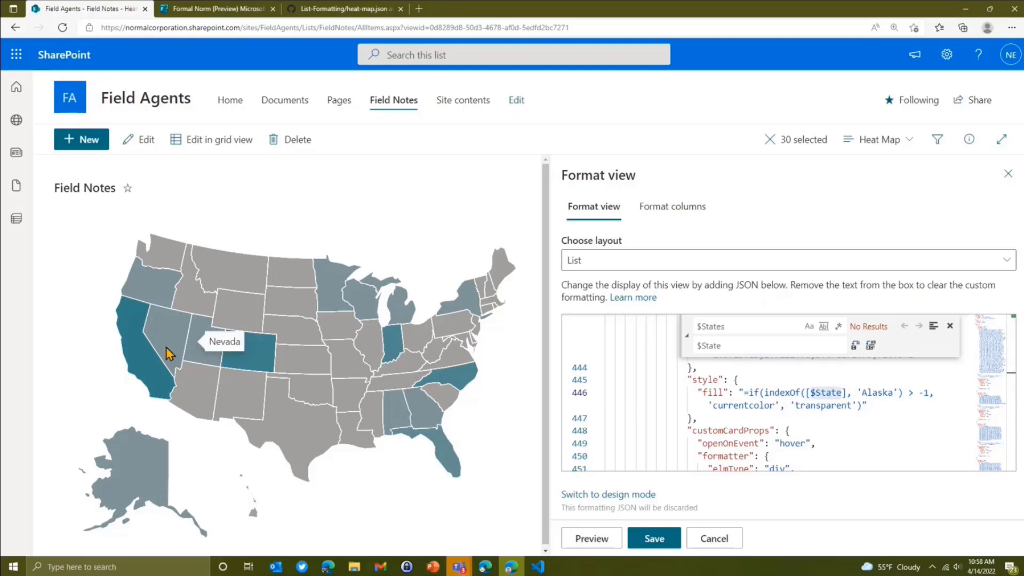
pyautogui.moveTo(160, 391)
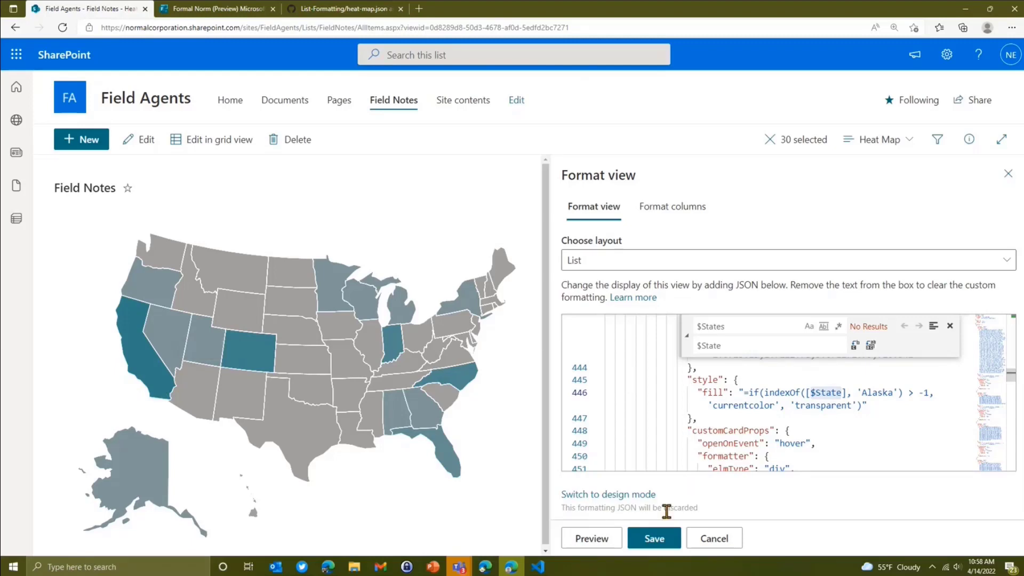
pyautogui.click(672, 539)
pyautogui.click(1008, 174)
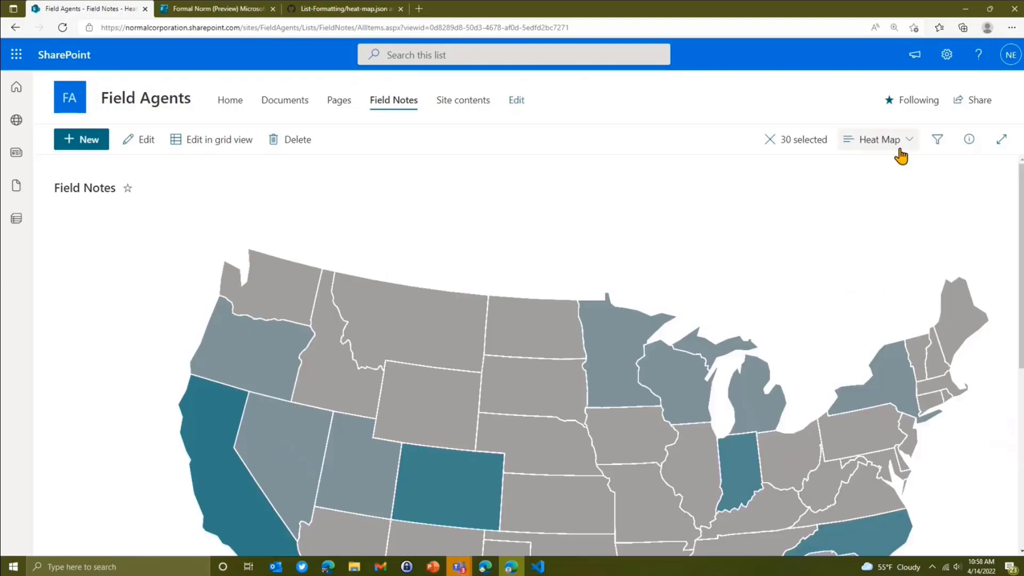
# Create a new public list view named 'Gauge'
pyautogui.click(872, 143)
pyautogui.click(901, 336)
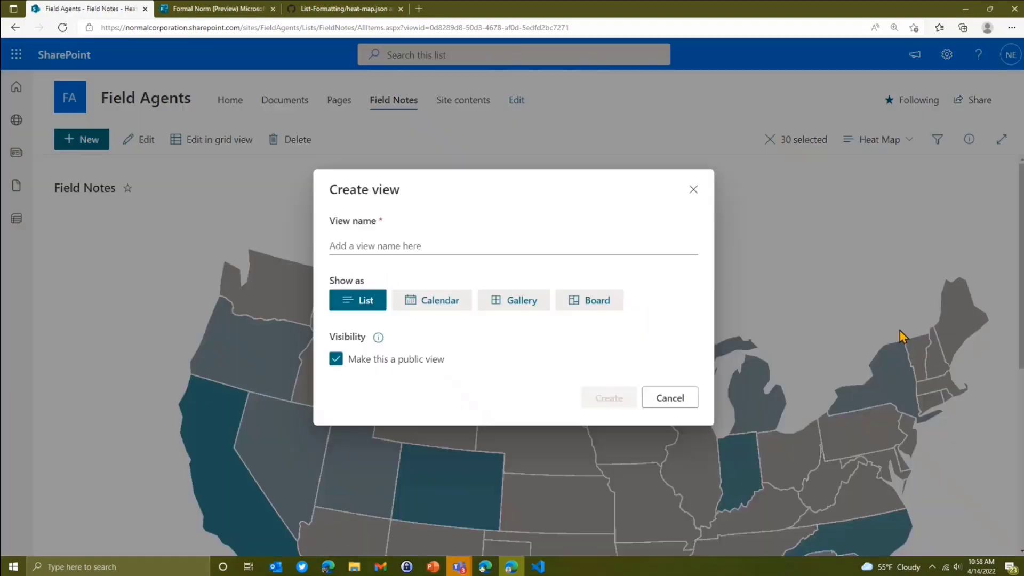
pyautogui.click(384, 245)
pyautogui.write('Ga')
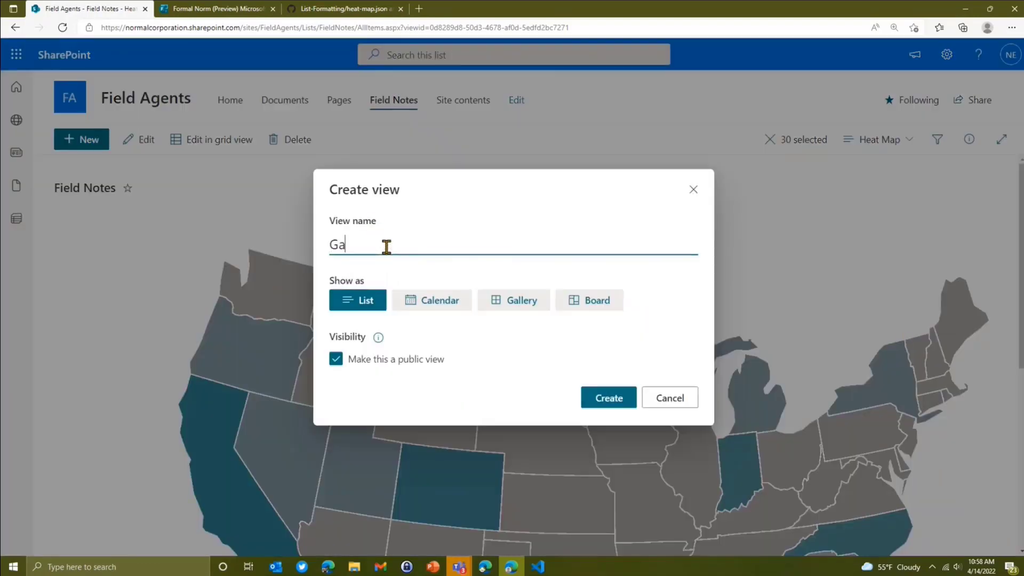
pyautogui.write('uge')
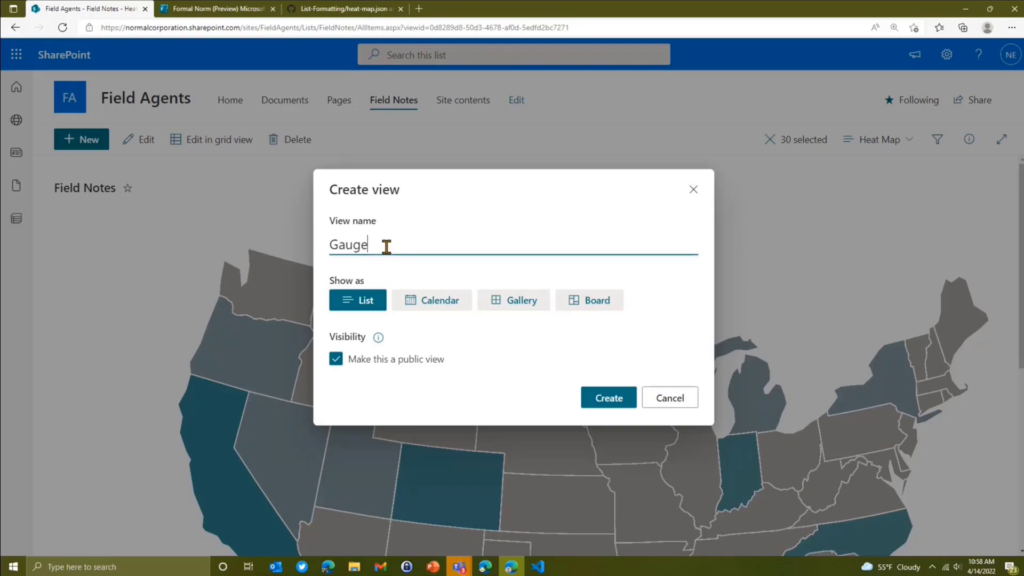
pyautogui.click(627, 400)
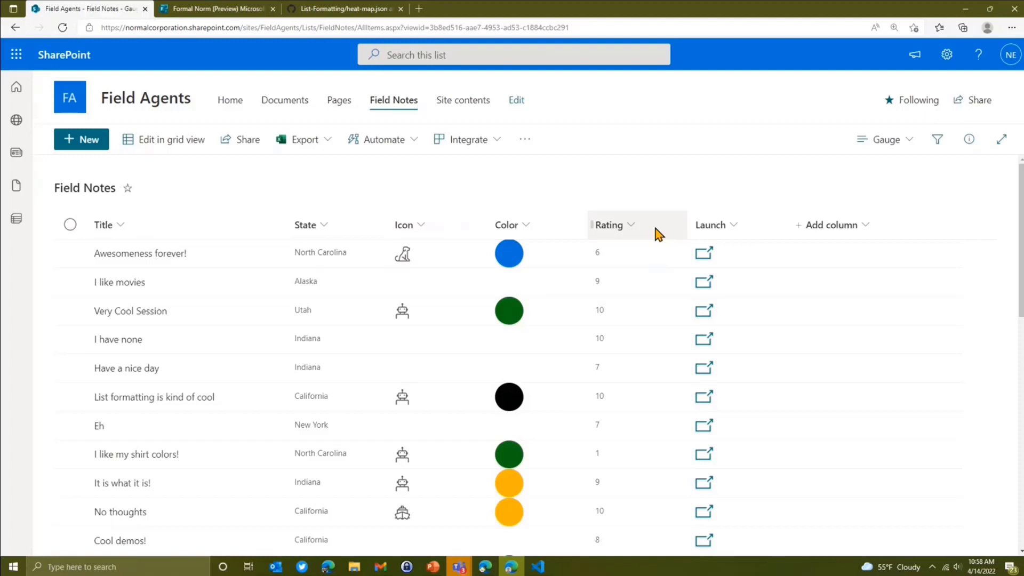
# Show the Average total (7.59375) under the Rating column
pyautogui.click(628, 235)
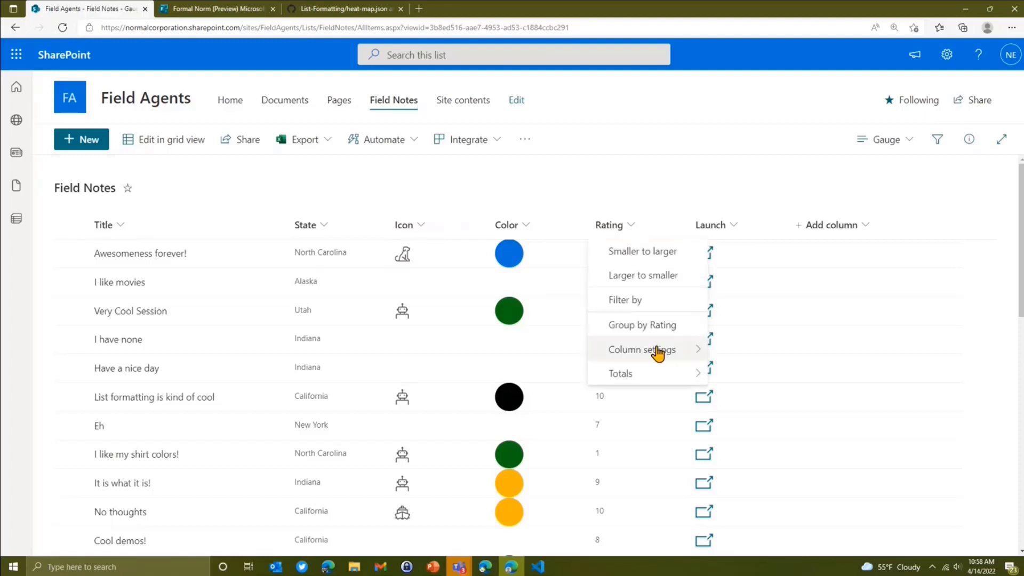
pyautogui.moveTo(659, 376)
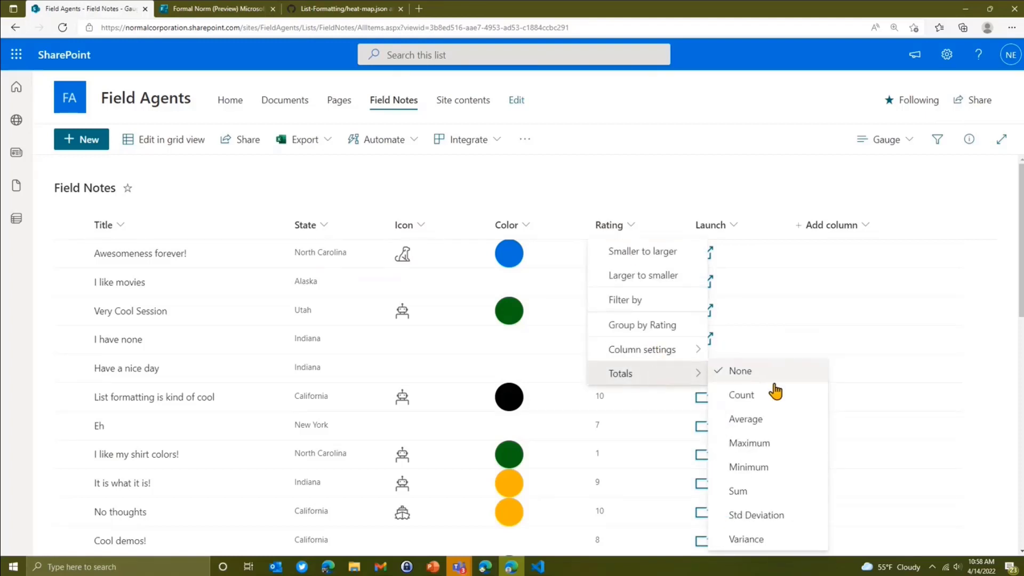
pyautogui.click(766, 426)
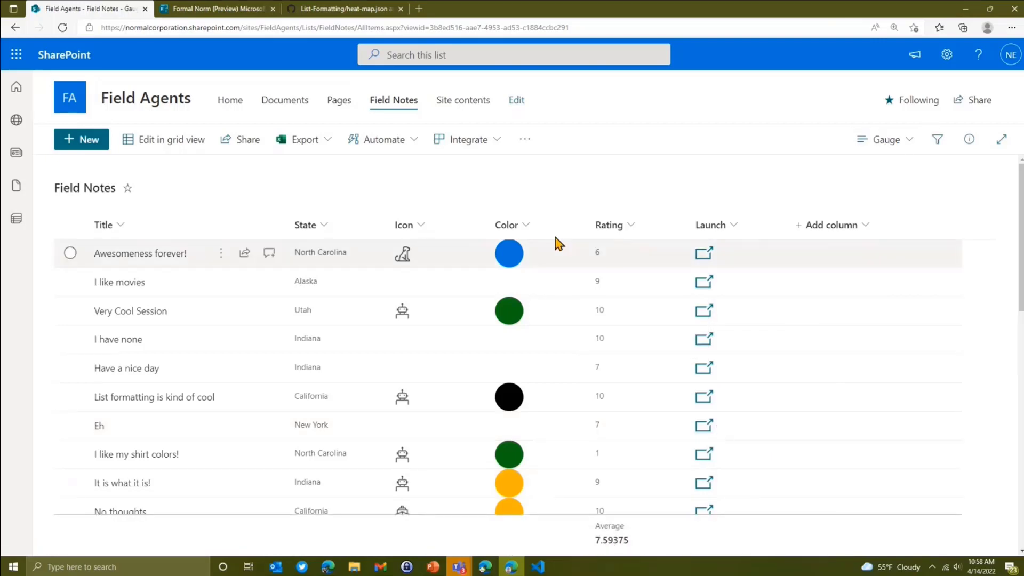
pyautogui.click(623, 230)
# Hide the Title, State, Icon, Color and Launch columns so only Rating remains
pyautogui.moveTo(663, 350)
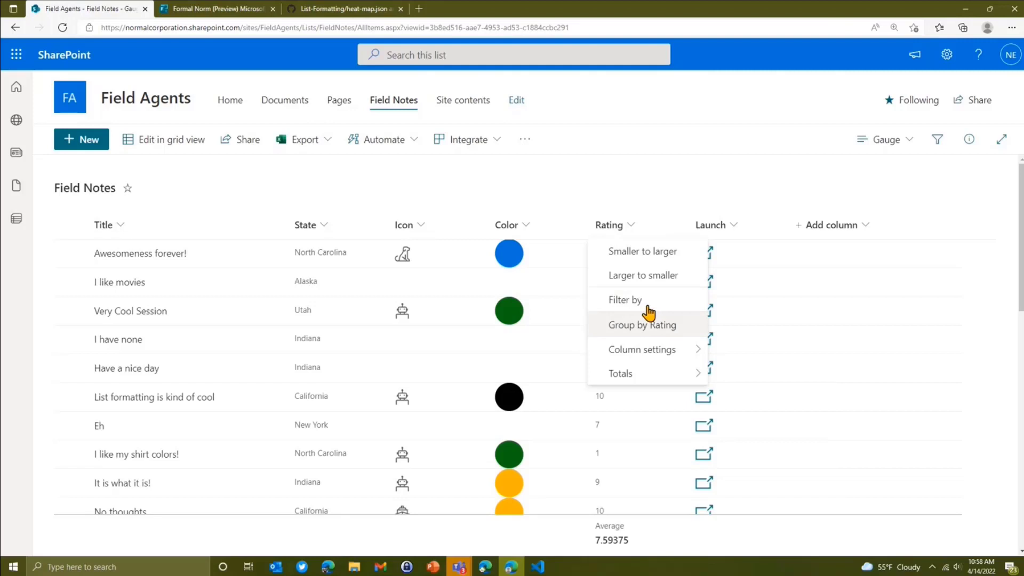
pyautogui.click(525, 229)
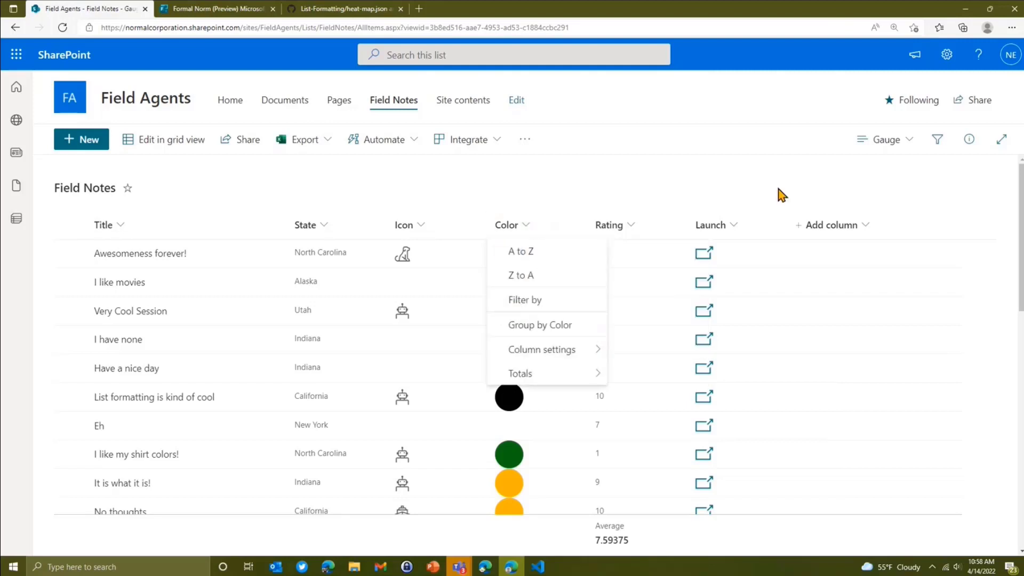
pyautogui.click(852, 225)
pyautogui.click(709, 540)
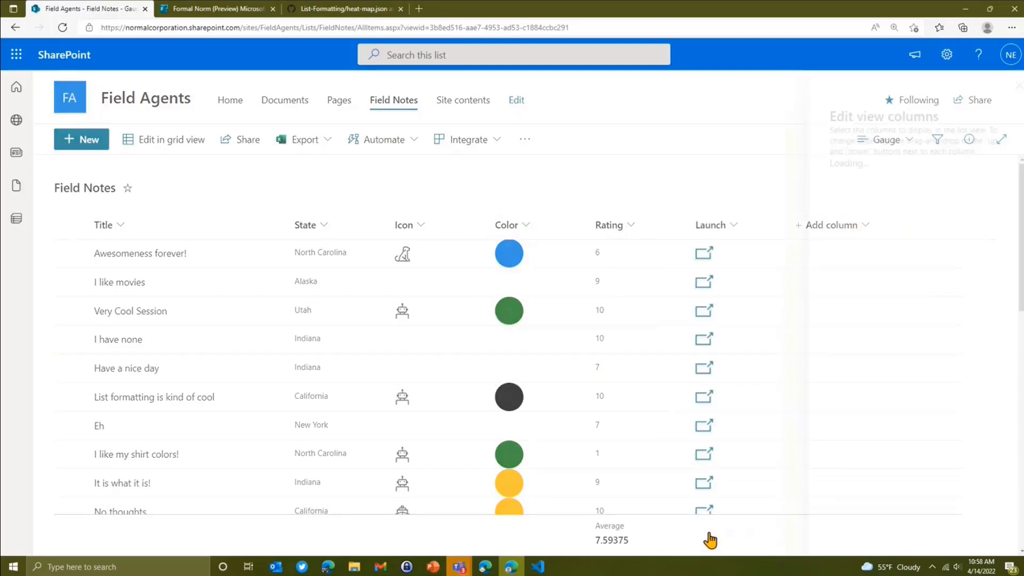
pyautogui.click(832, 175)
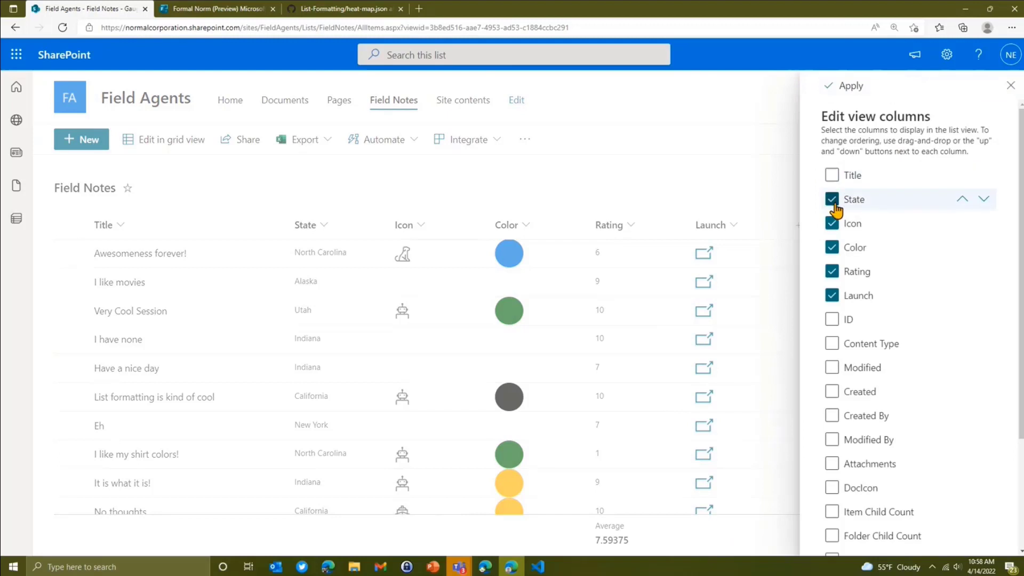
pyautogui.click(832, 199)
pyautogui.click(832, 224)
pyautogui.click(832, 248)
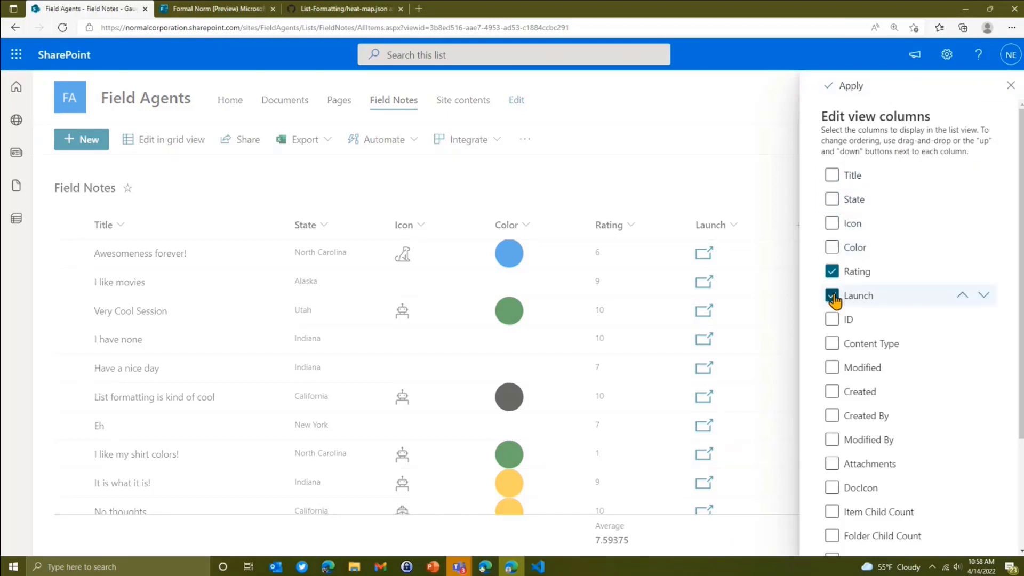
pyautogui.click(832, 296)
pyautogui.click(852, 87)
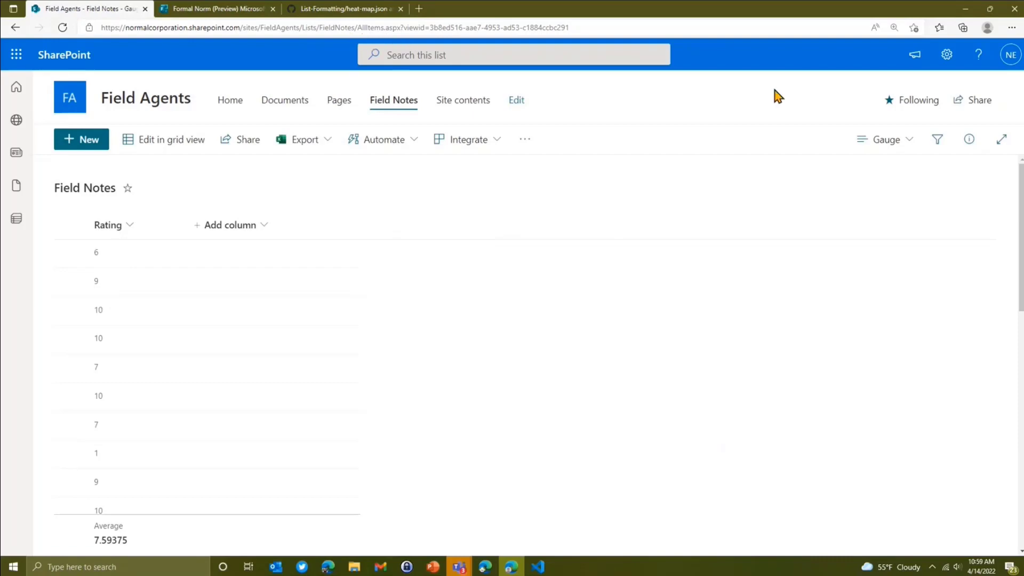
# Paste the gauge footerFormatter JSON into the Gauge view's advanced formatting and preview the red-to-green gauge
pyautogui.click(892, 141)
pyautogui.click(907, 457)
pyautogui.click(618, 504)
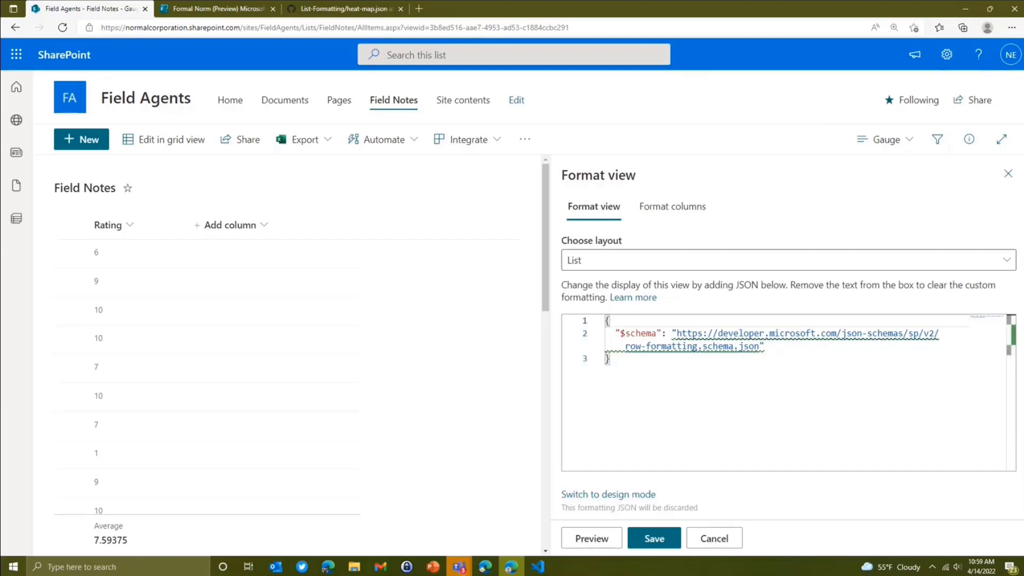
pyautogui.hotkey('alt', 'Tab')
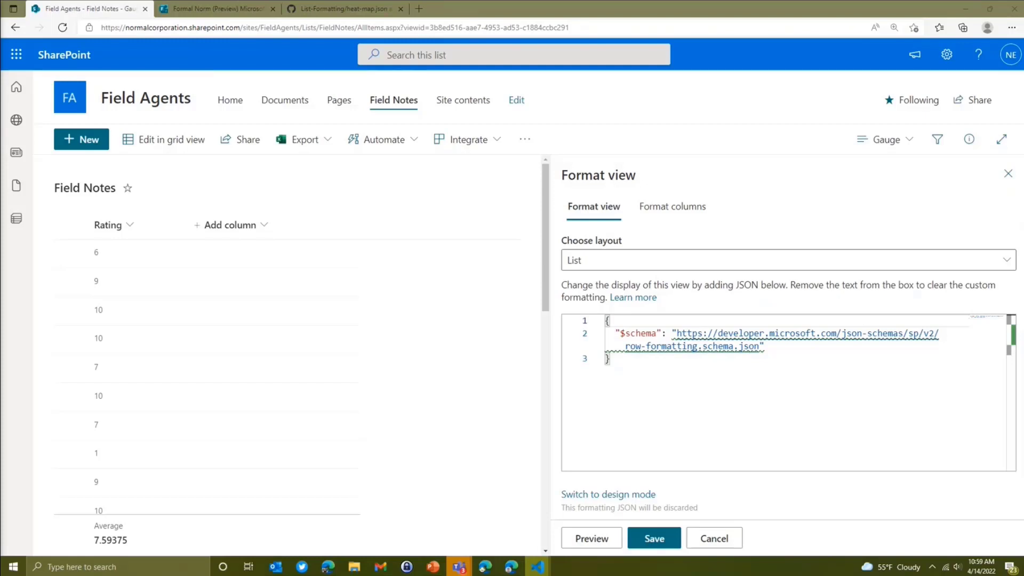
pyautogui.click(785, 345)
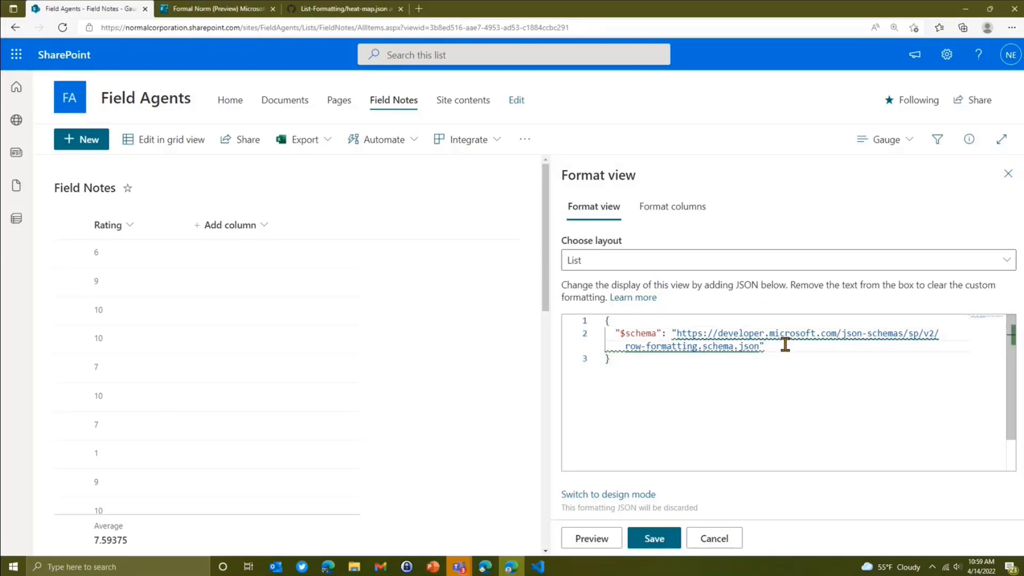
pyautogui.hotkey('ctrl', 'v')
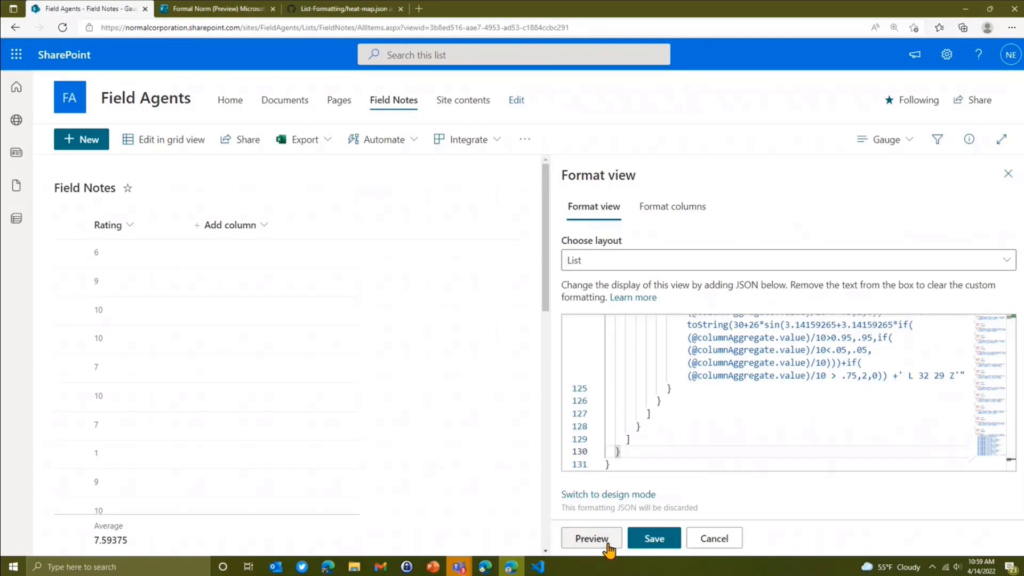
pyautogui.click(592, 538)
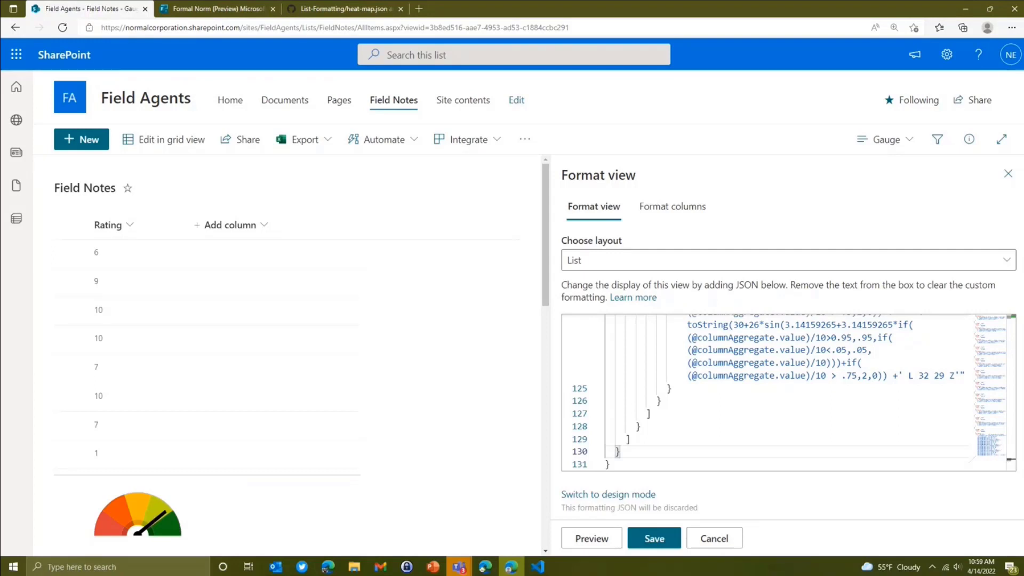
pyautogui.hotkey('alt', 'Tab')
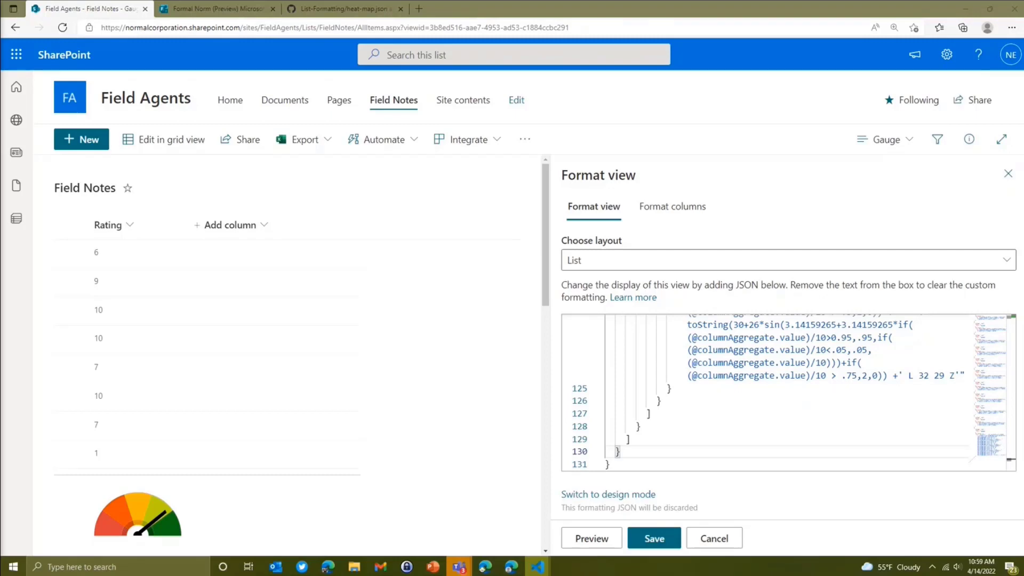
# Add hideSelection, hideColumnHeader and a display:none rowFormatter after $schema, preview and save
pyautogui.scroll(5, 958, 432)
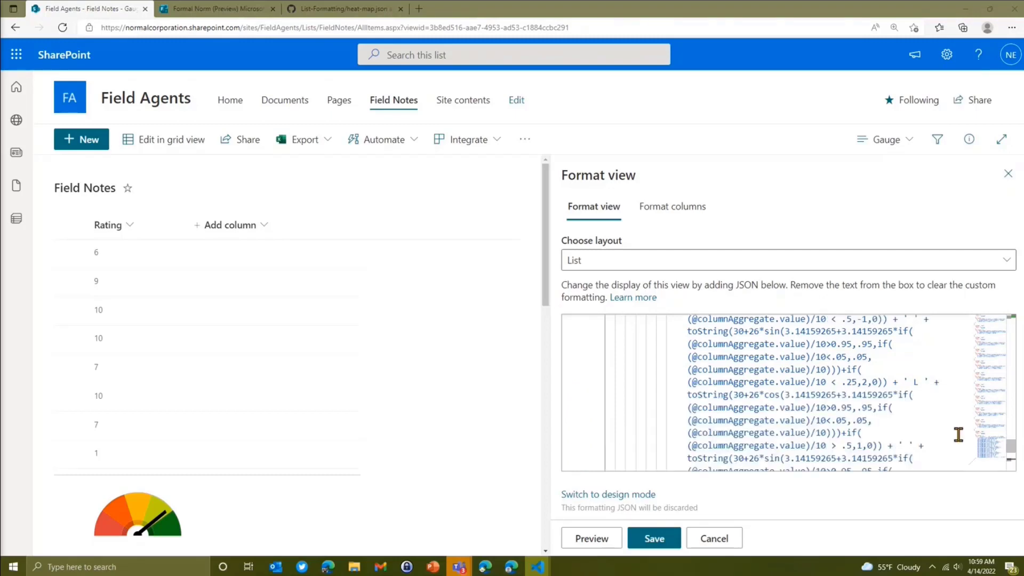
pyautogui.moveTo(1013, 456); pyautogui.dragTo(1012, 320)
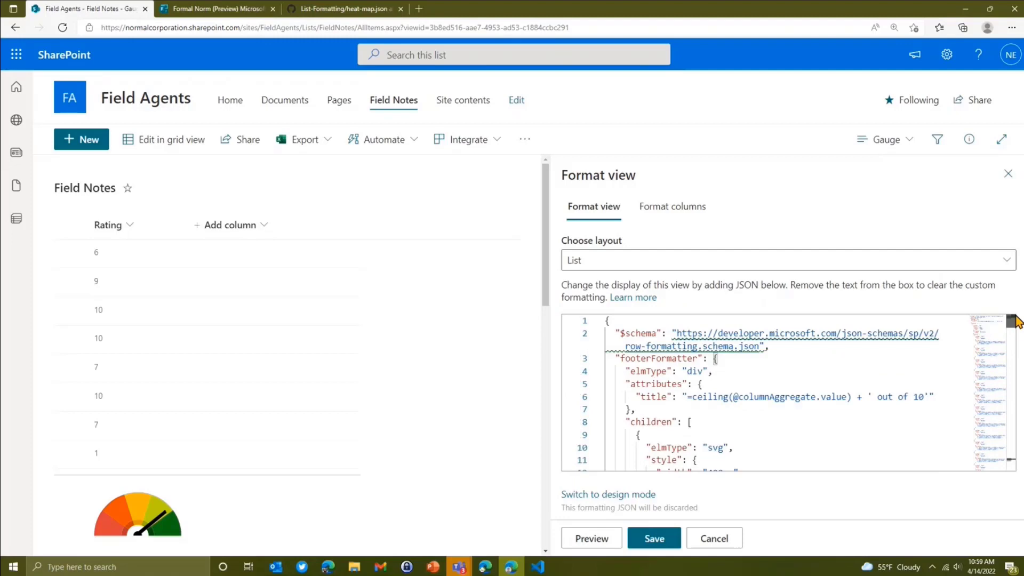
pyautogui.click(800, 341)
pyautogui.press('Return')
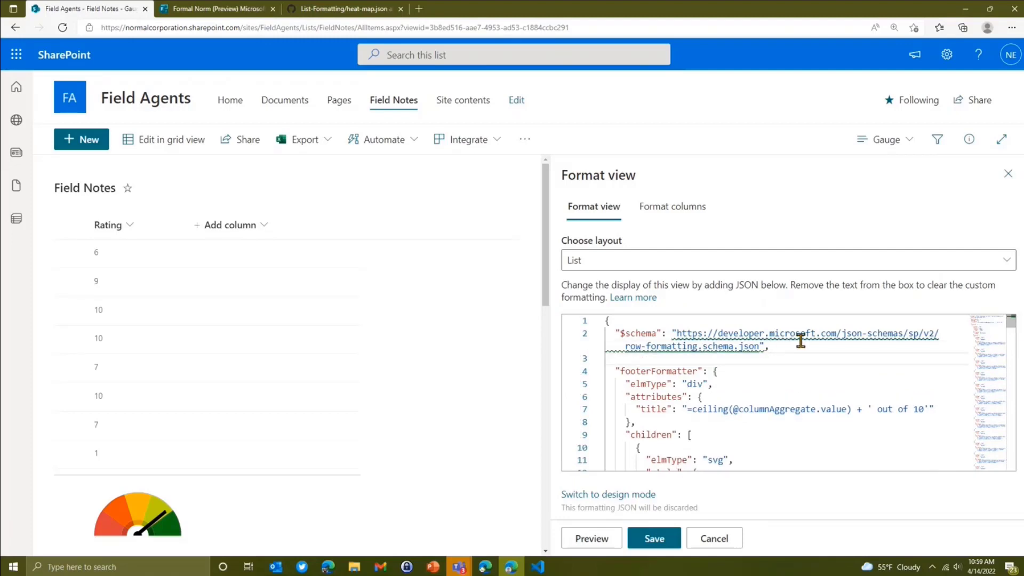
pyautogui.write('"hideSelection": true,   "hideColumnHeader": true,   "rowFormatter": {     "elmType": "div",     "style": {       "display": "none"     }   },')
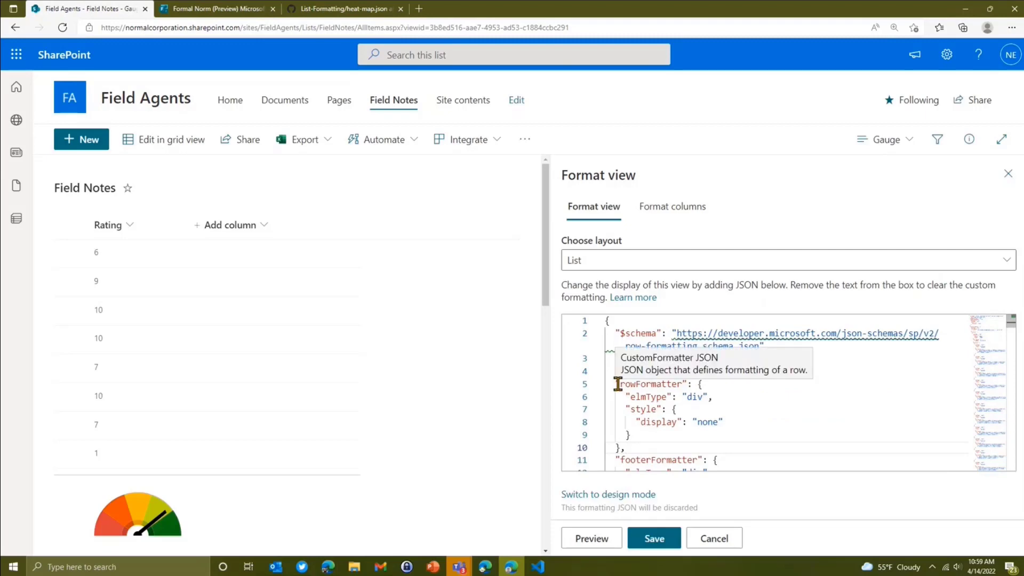
pyautogui.moveTo(618, 384); pyautogui.dragTo(669, 453)
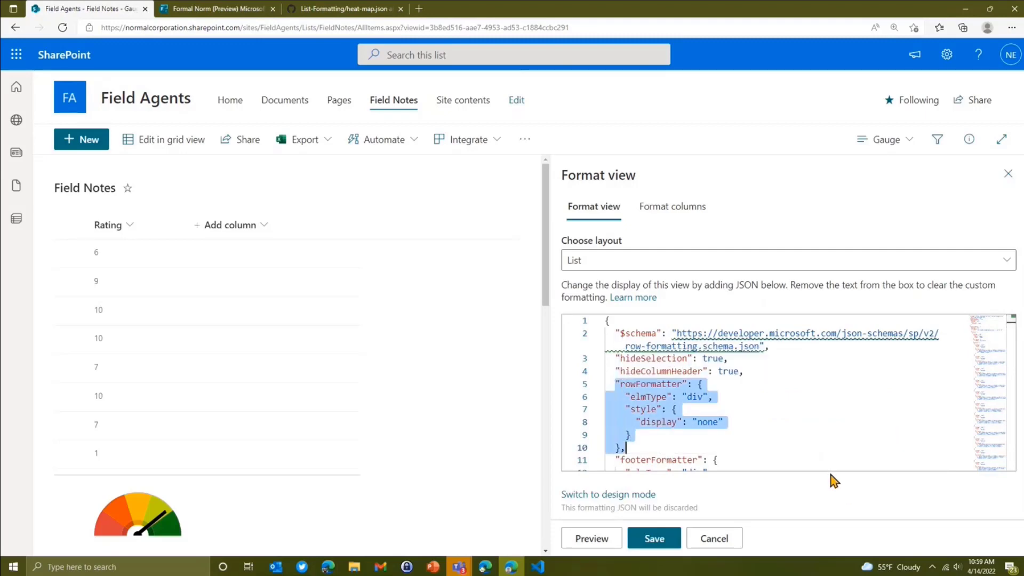
pyautogui.click(795, 409)
pyautogui.click(611, 538)
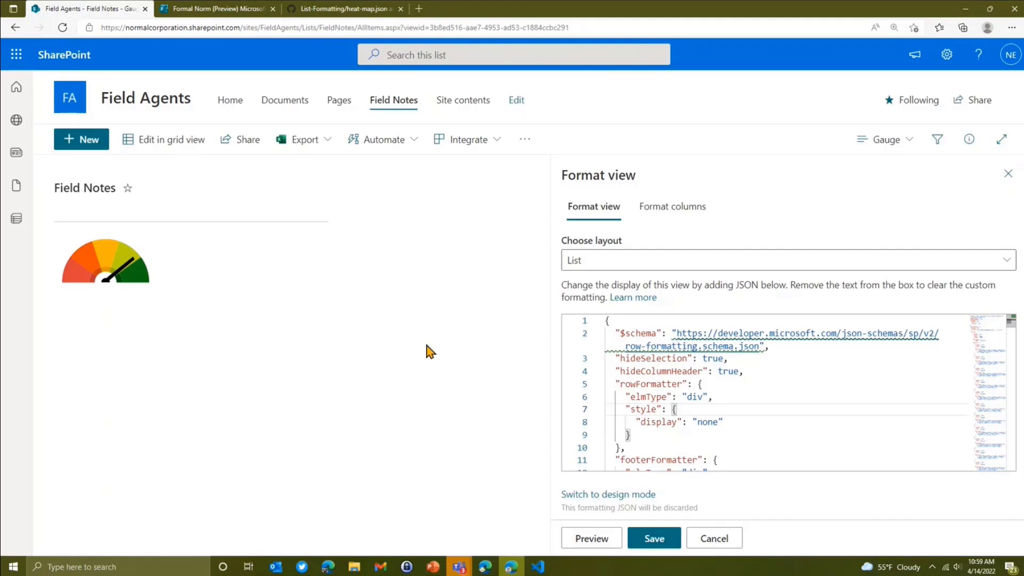
pyautogui.click(654, 538)
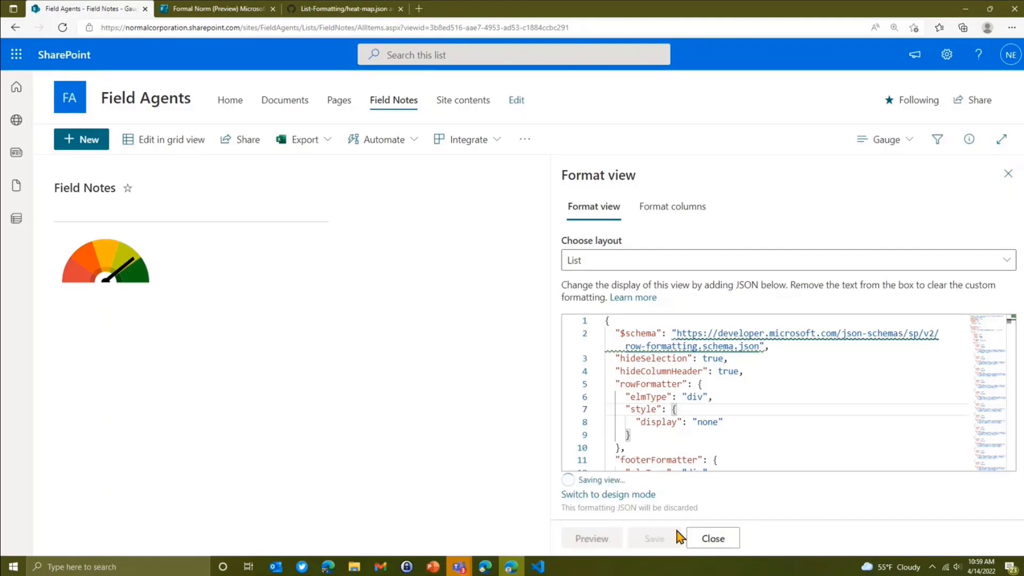
pyautogui.click(1008, 173)
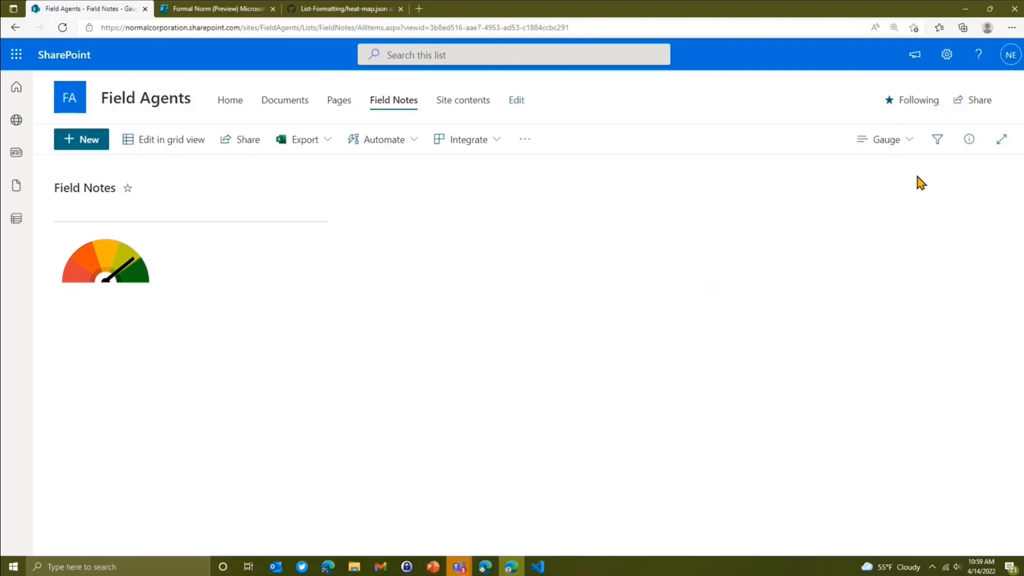
# On the Home page, add a List web part showing Field Notes to the first column
pyautogui.click(222, 105)
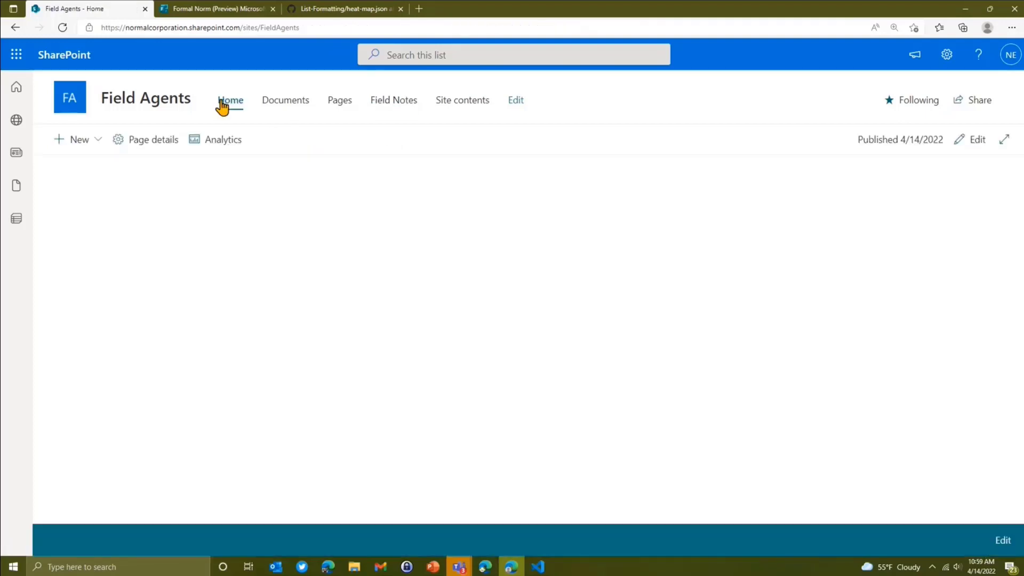
pyautogui.click(974, 139)
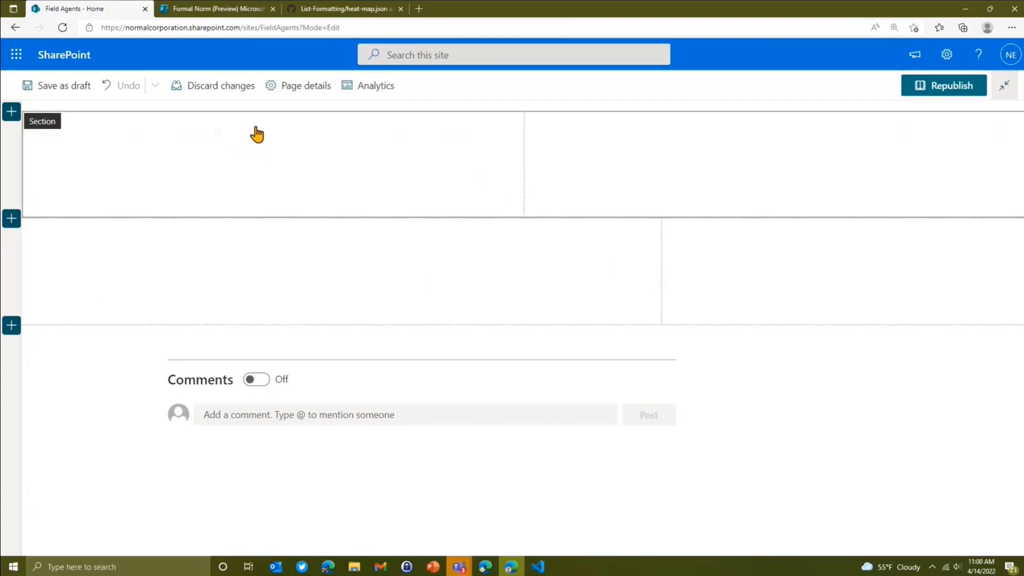
pyautogui.click(318, 122)
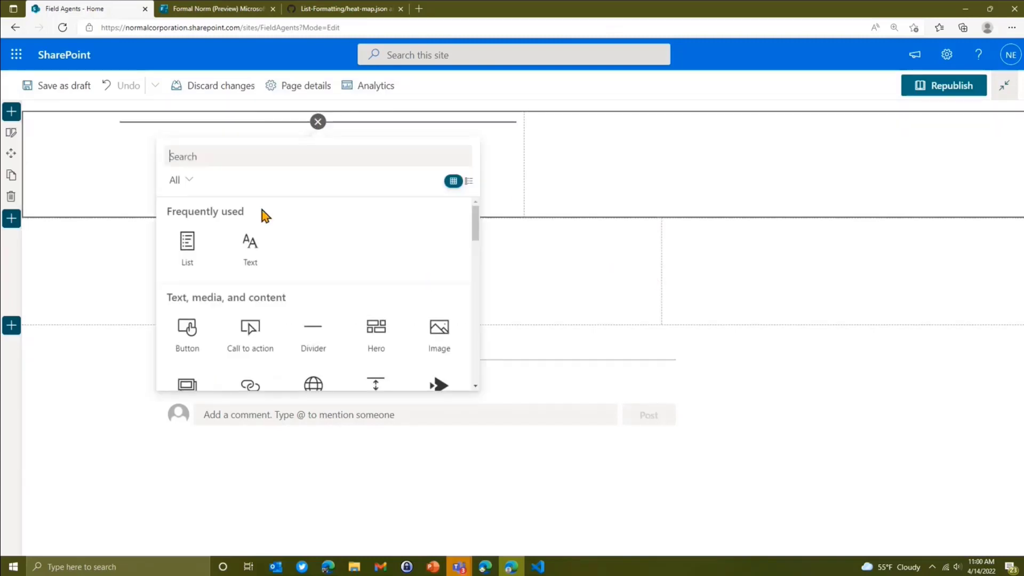
pyautogui.click(200, 248)
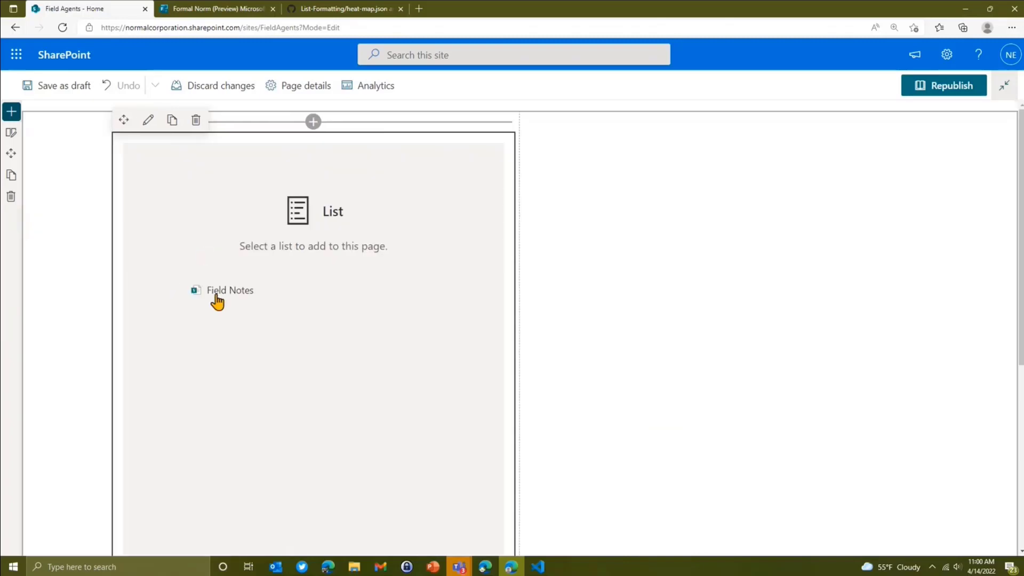
pyautogui.click(216, 297)
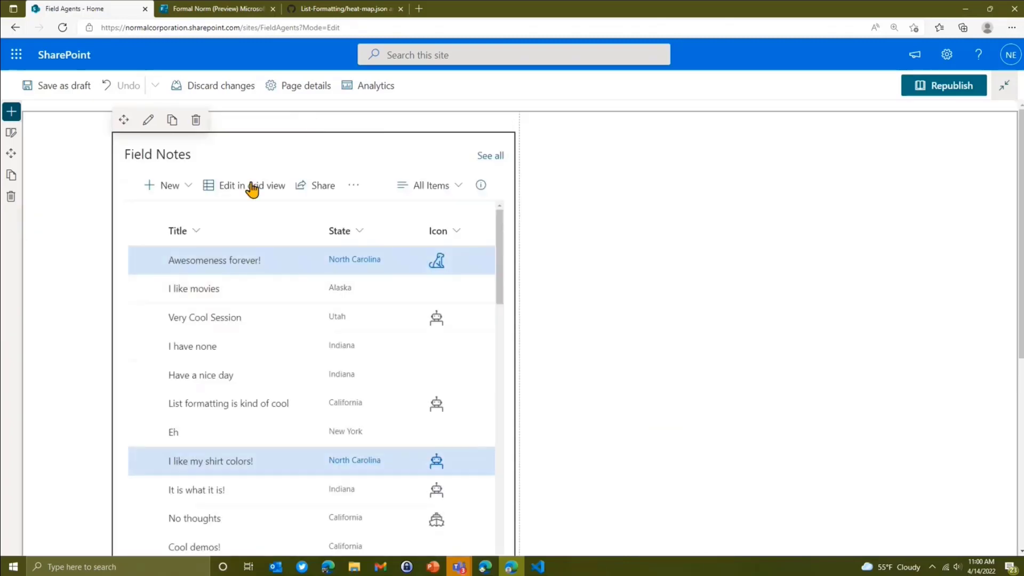
# Set the web part to the Recent Comments view with command bar and See all hidden
pyautogui.click(148, 119)
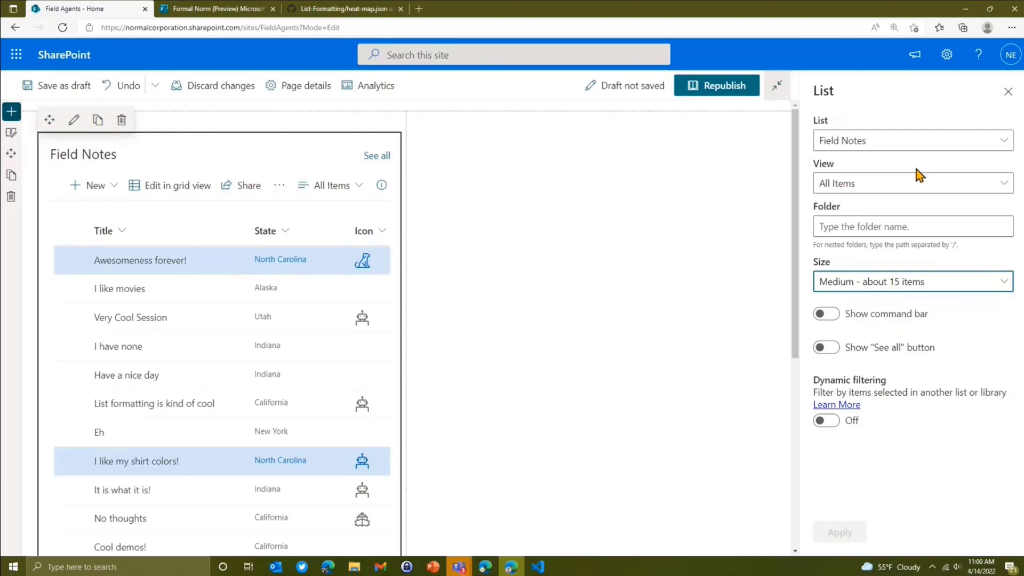
pyautogui.click(917, 192)
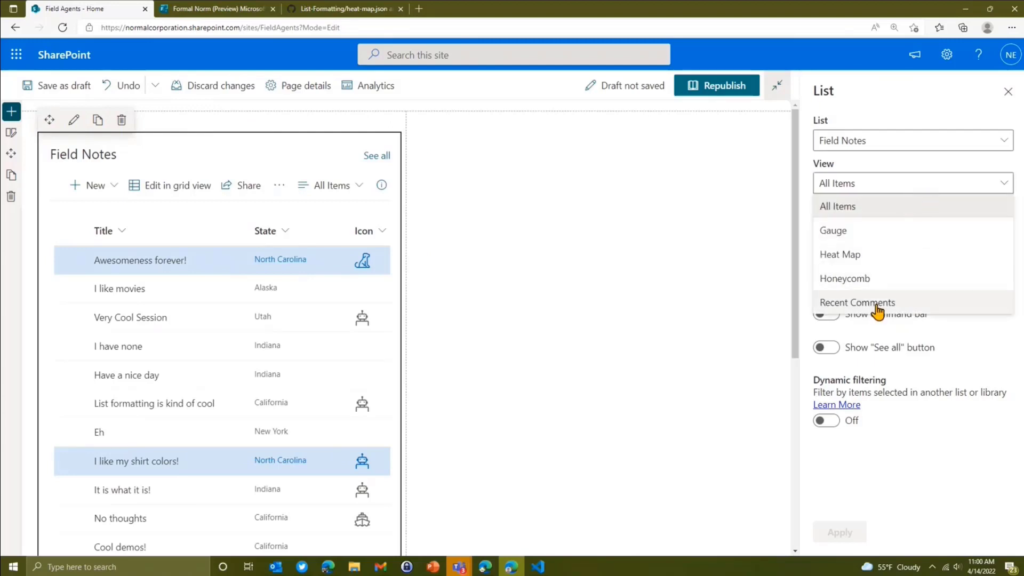
pyautogui.click(883, 305)
pyautogui.click(840, 531)
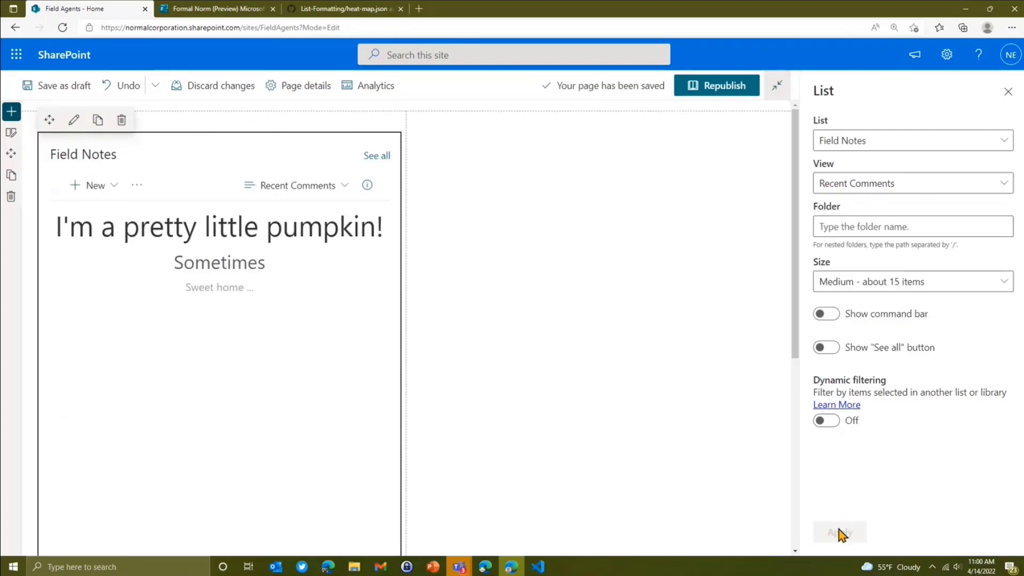
pyautogui.click(826, 315)
pyautogui.click(827, 348)
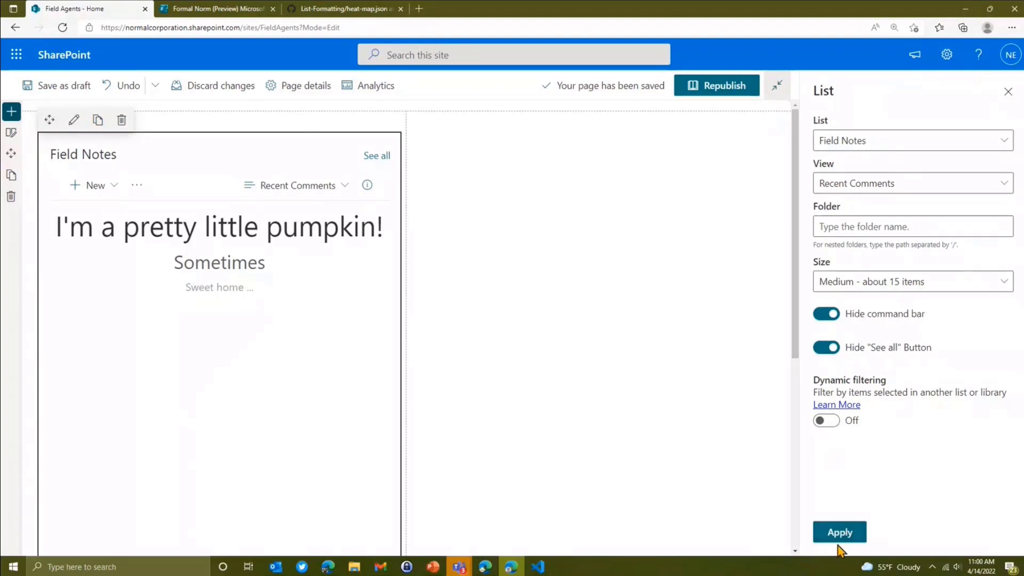
pyautogui.click(840, 533)
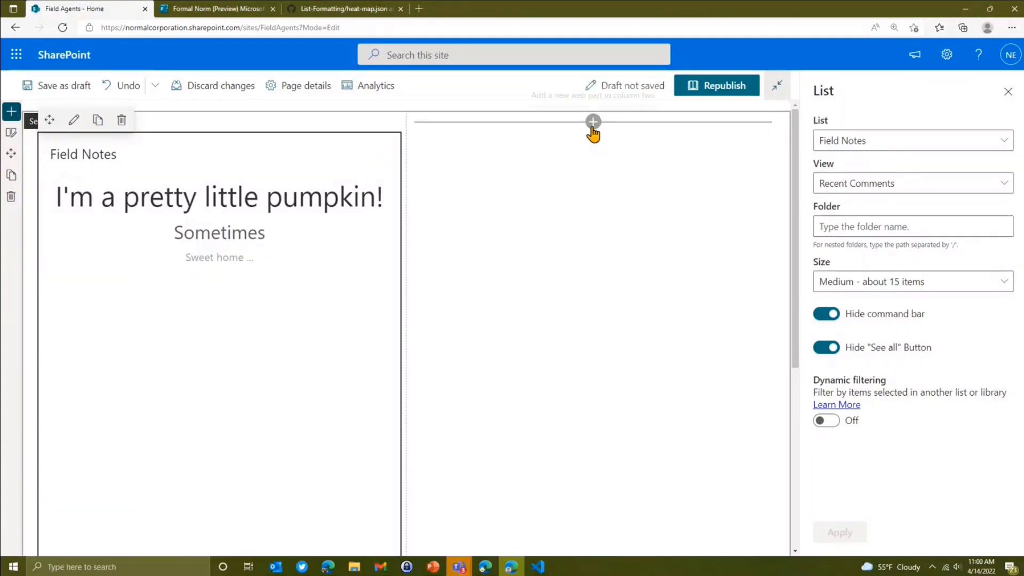
# Add a List web part showing Field Notes to the second column
pyautogui.click(593, 121)
pyautogui.click(475, 251)
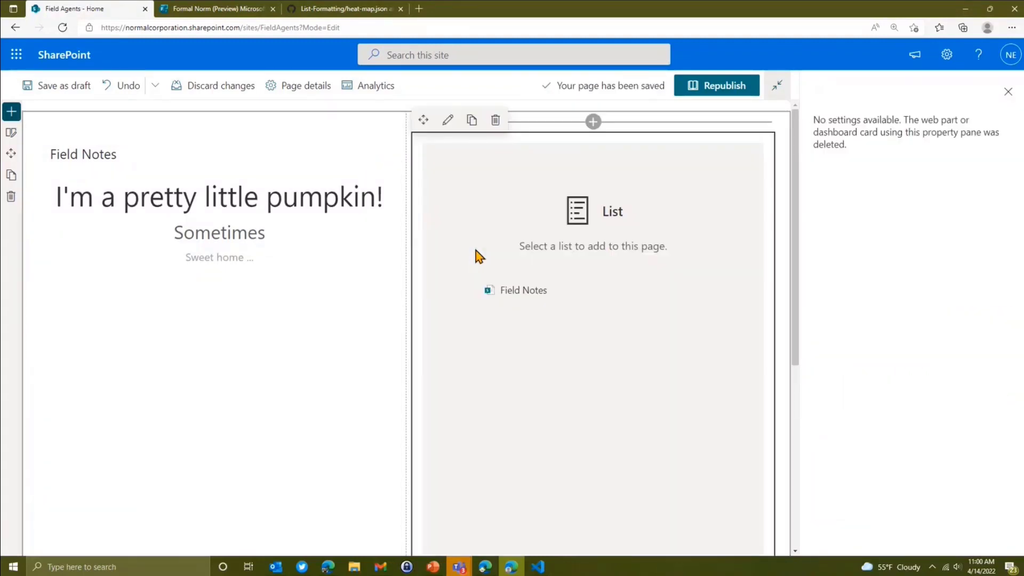
pyautogui.click(520, 290)
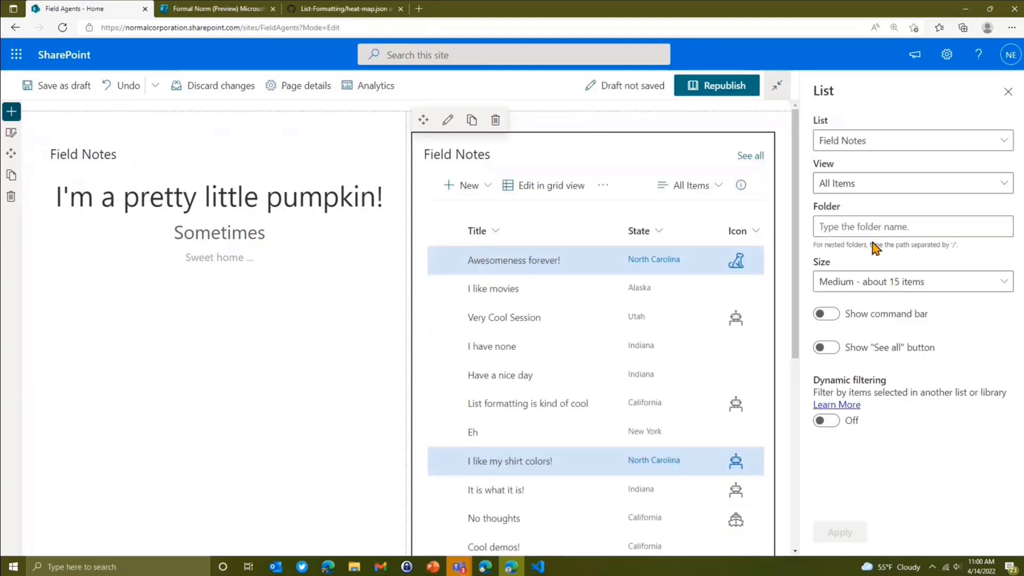
# Show it as the Honeycomb view, Small (about 5 items), hiding the command bar and See all link
pyautogui.click(865, 193)
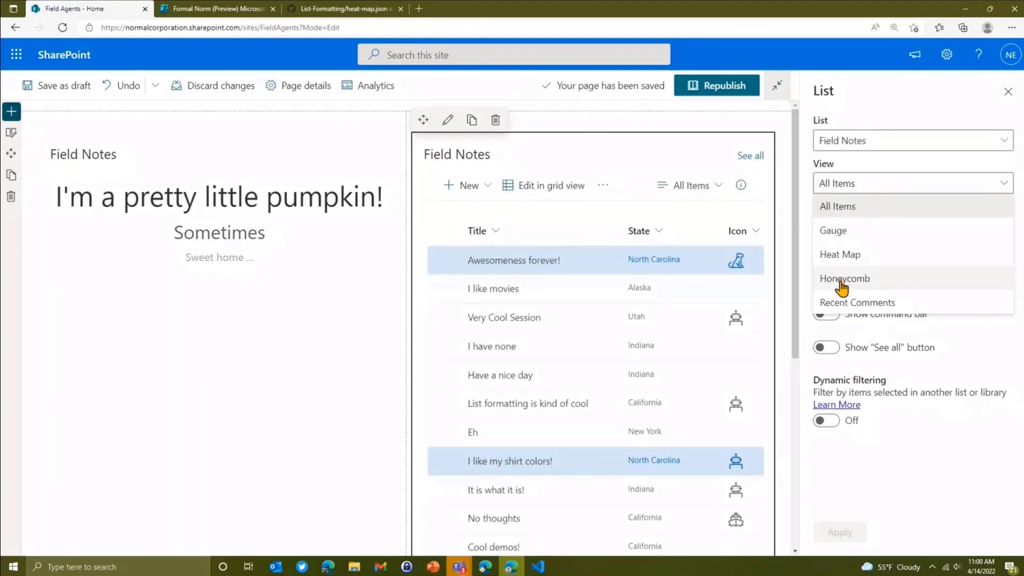
pyautogui.click(839, 280)
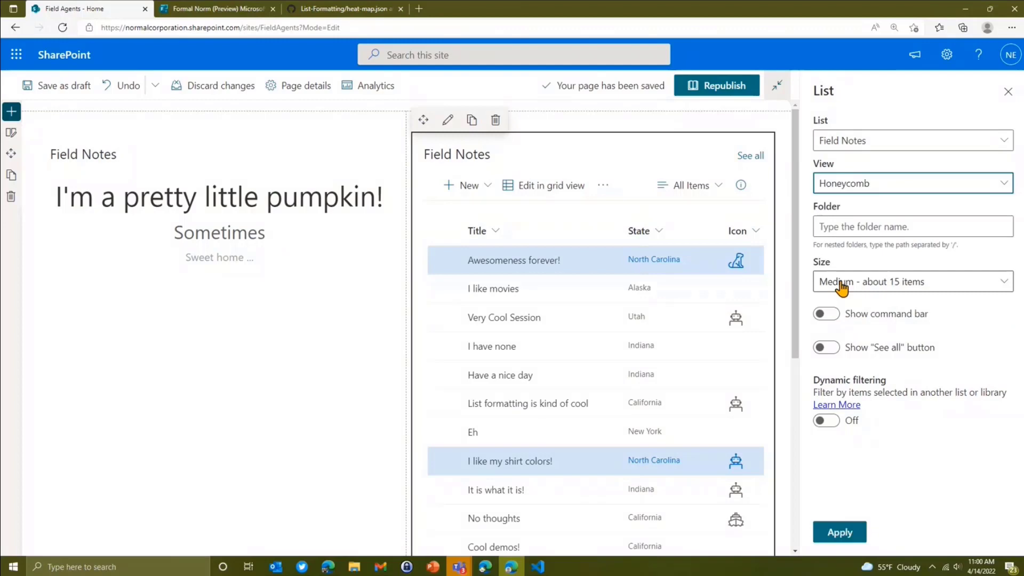
pyautogui.click(841, 288)
pyautogui.click(837, 328)
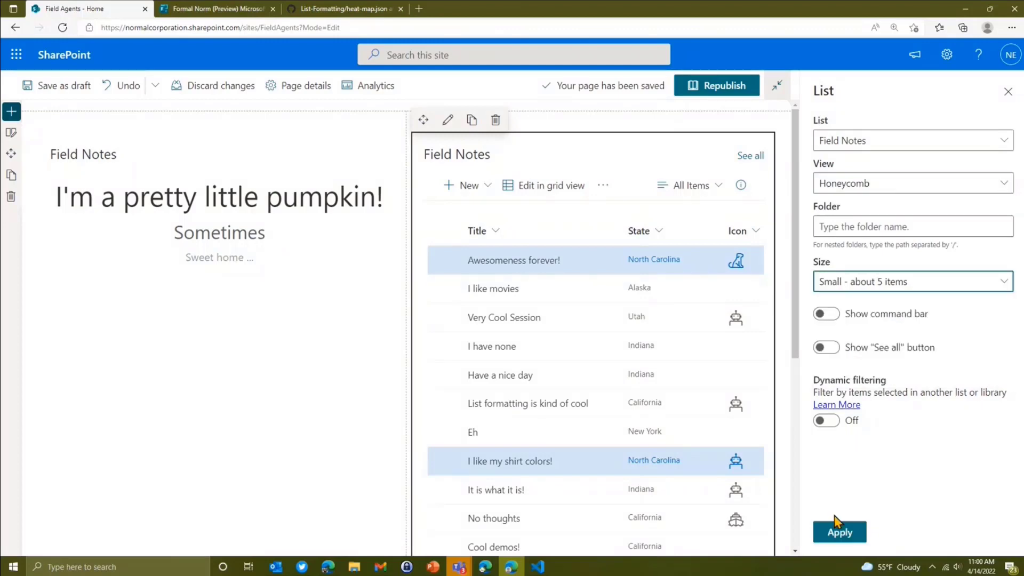
pyautogui.click(827, 347)
pyautogui.click(827, 315)
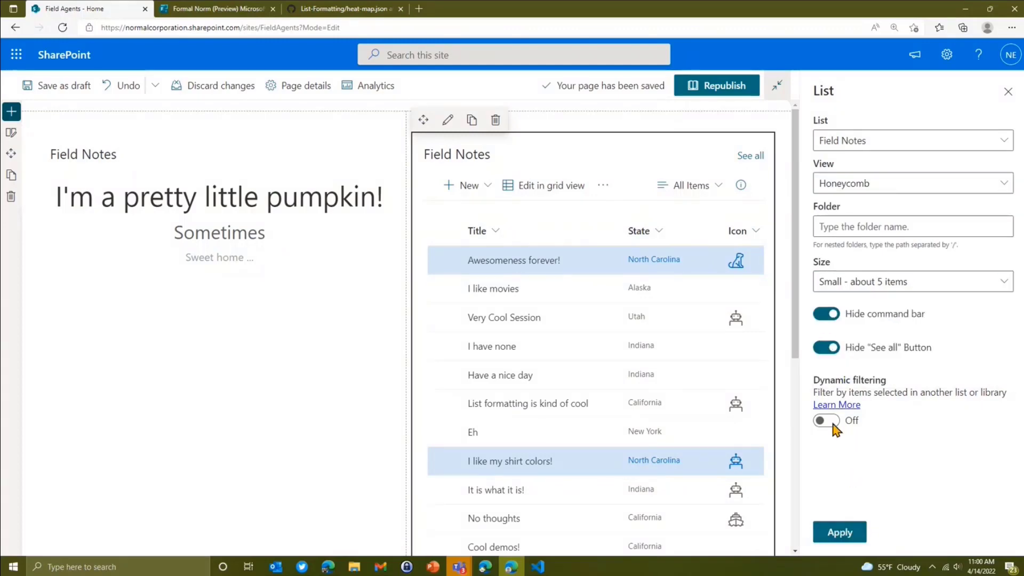
pyautogui.click(837, 534)
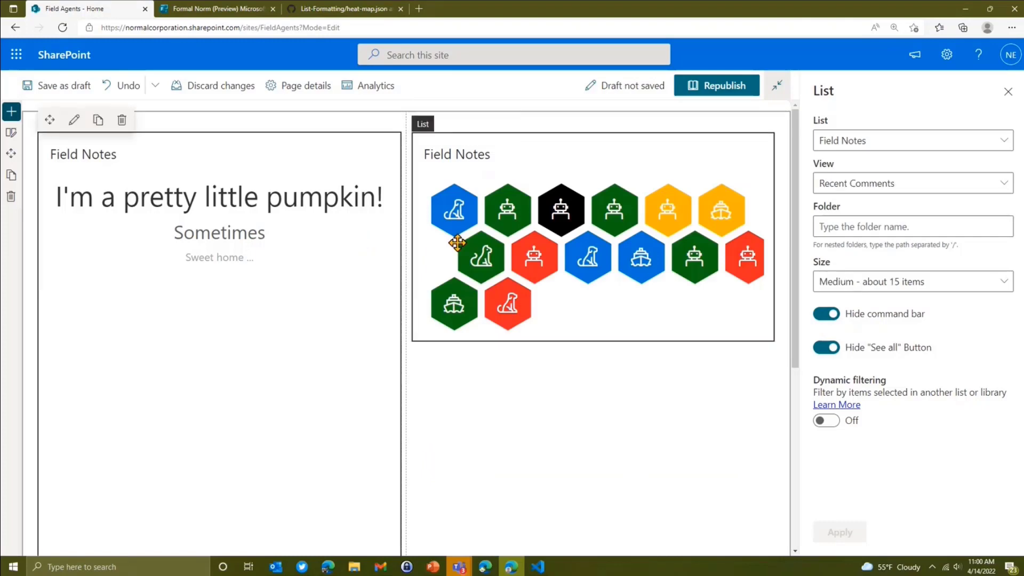
pyautogui.click(845, 283)
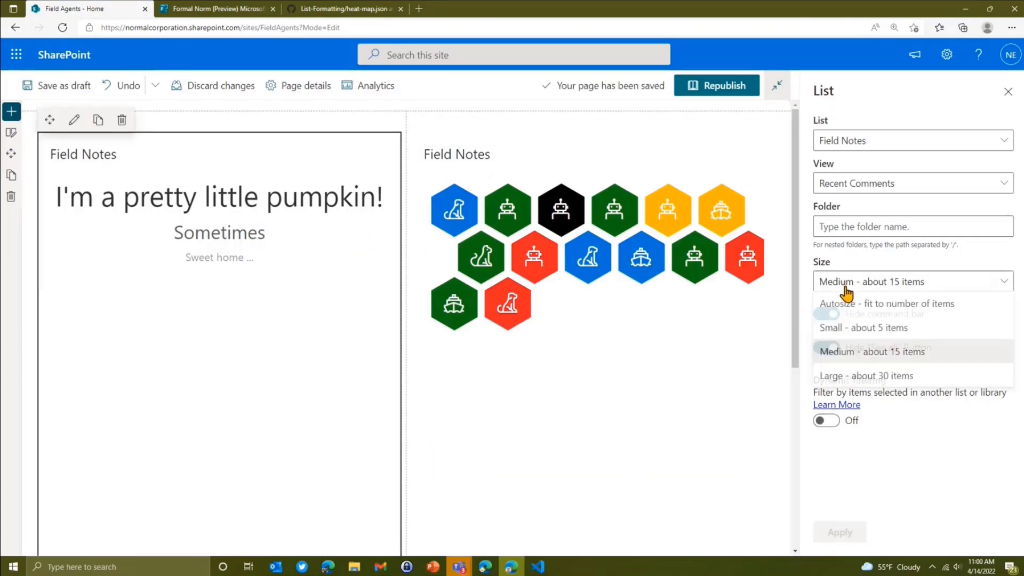
pyautogui.click(846, 323)
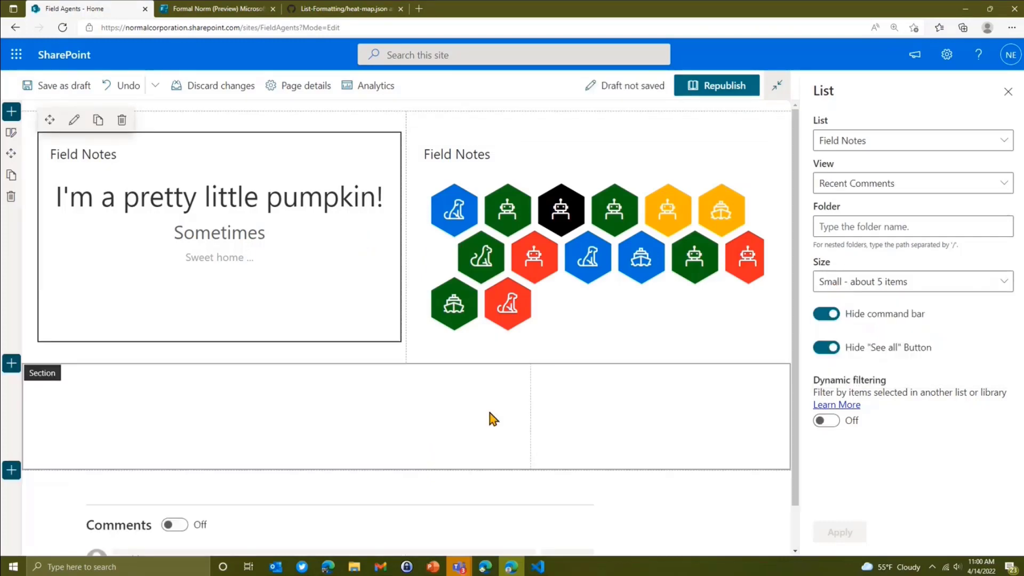
# Add a Field Notes list to the left column as a Large Heat Map, hiding command bar and See all
pyautogui.click(488, 408)
pyautogui.click(281, 373)
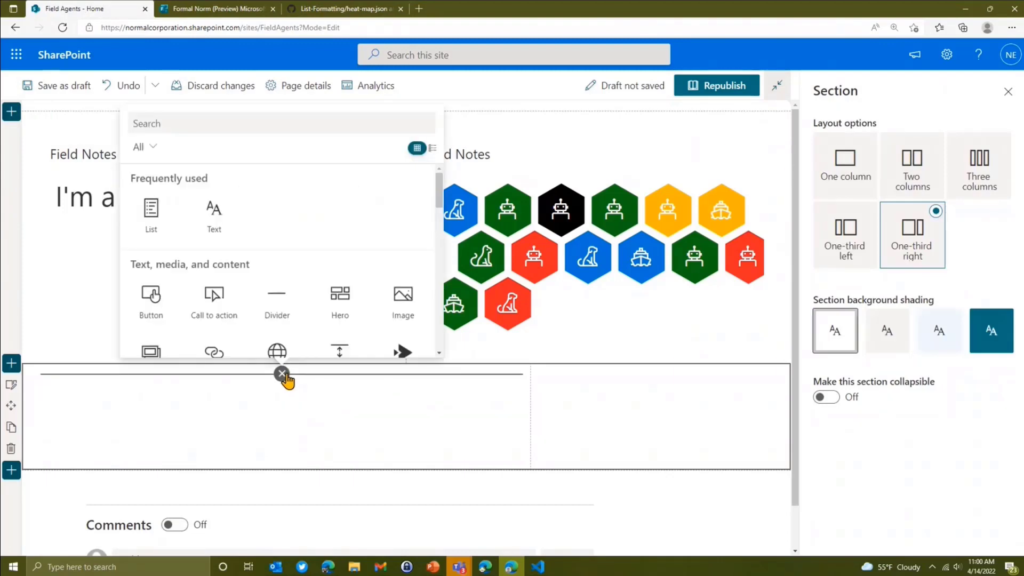
pyautogui.click(151, 213)
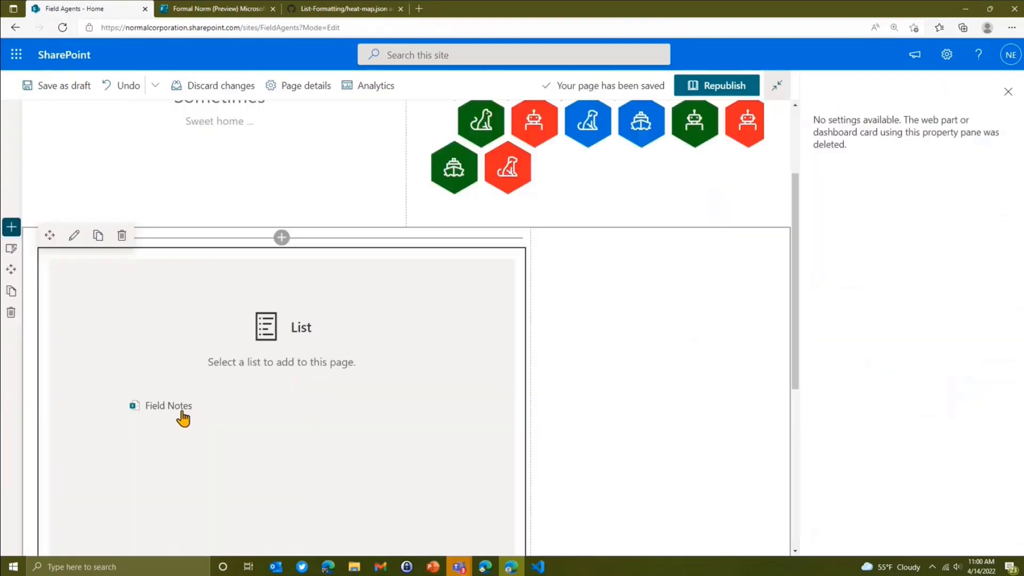
pyautogui.click(178, 404)
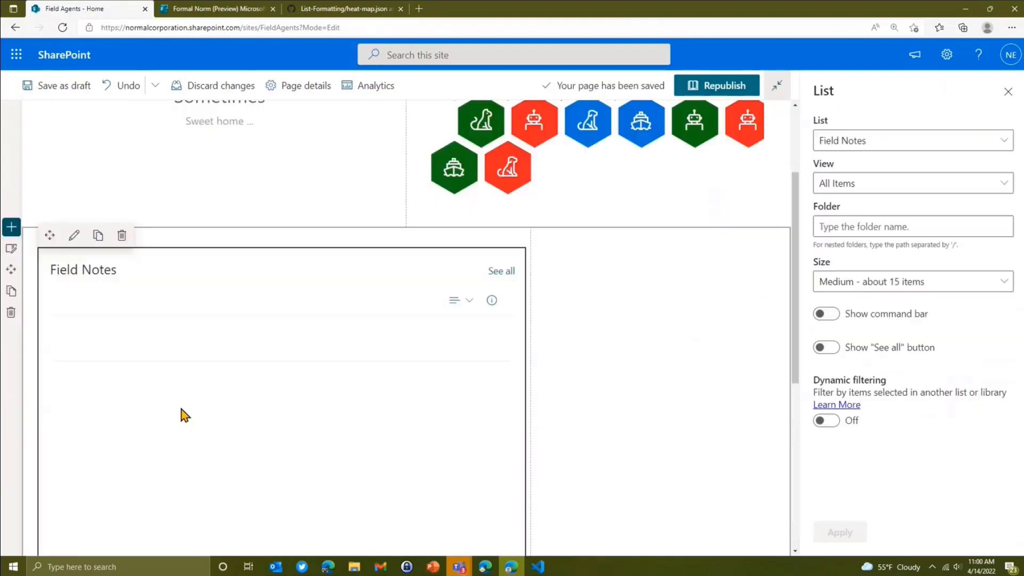
pyautogui.click(873, 185)
pyautogui.click(875, 258)
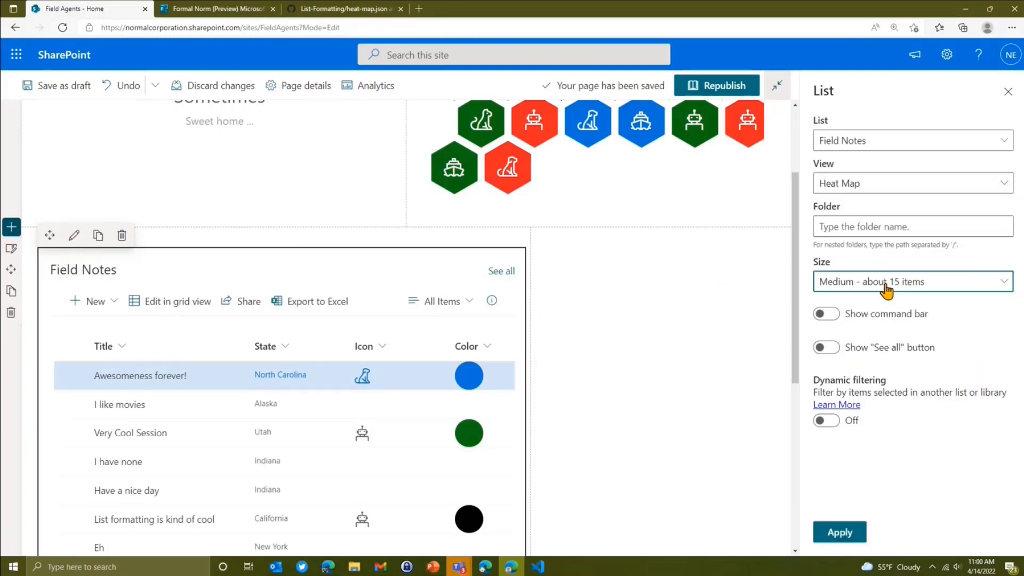
pyautogui.click(885, 281)
pyautogui.click(871, 379)
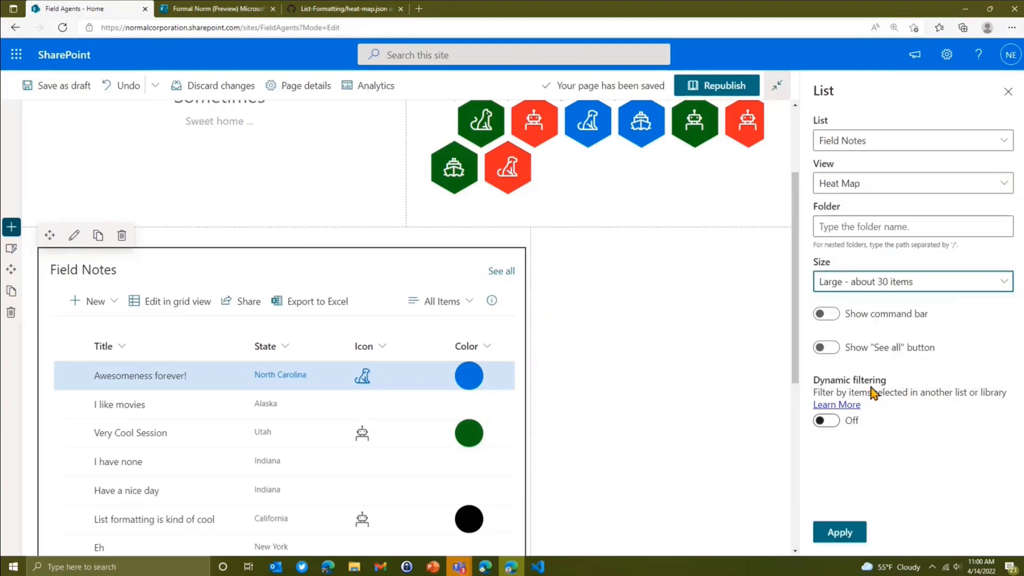
pyautogui.click(826, 347)
pyautogui.click(826, 314)
pyautogui.click(845, 532)
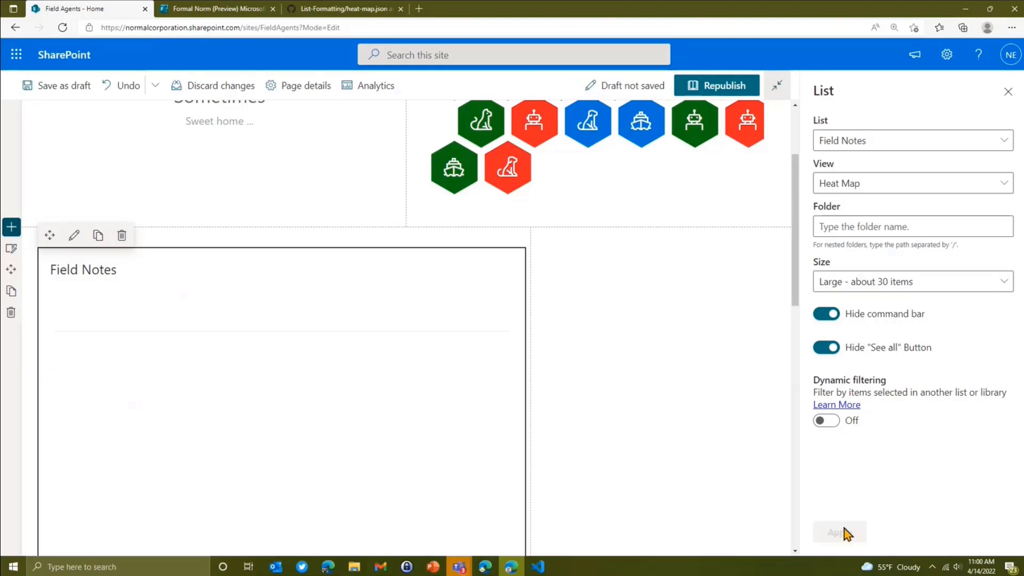
# Add a Field Notes list to the right column as a Small Gauge, hiding command bar and See all
pyautogui.click(666, 252)
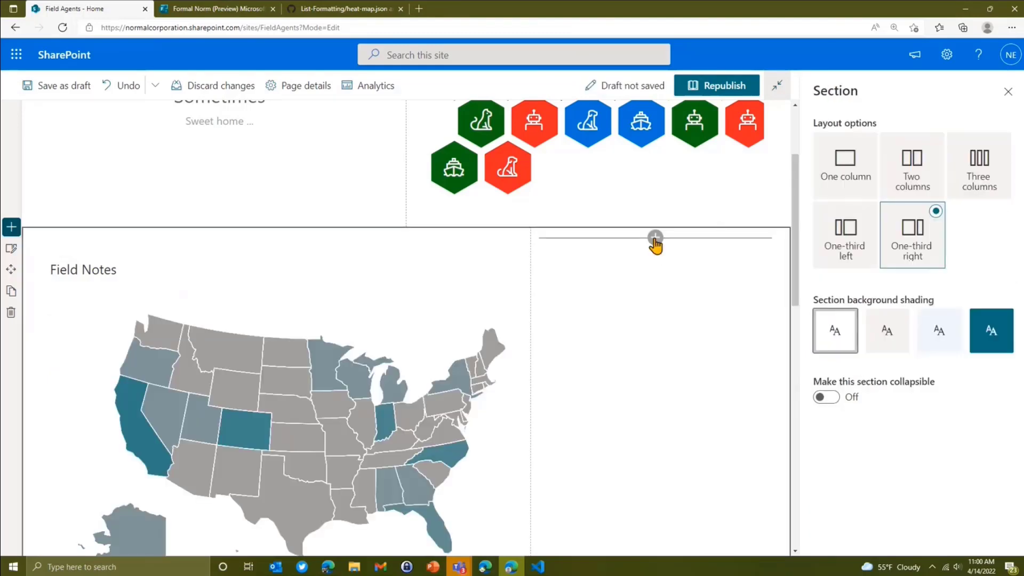
pyautogui.click(655, 237)
pyautogui.click(519, 377)
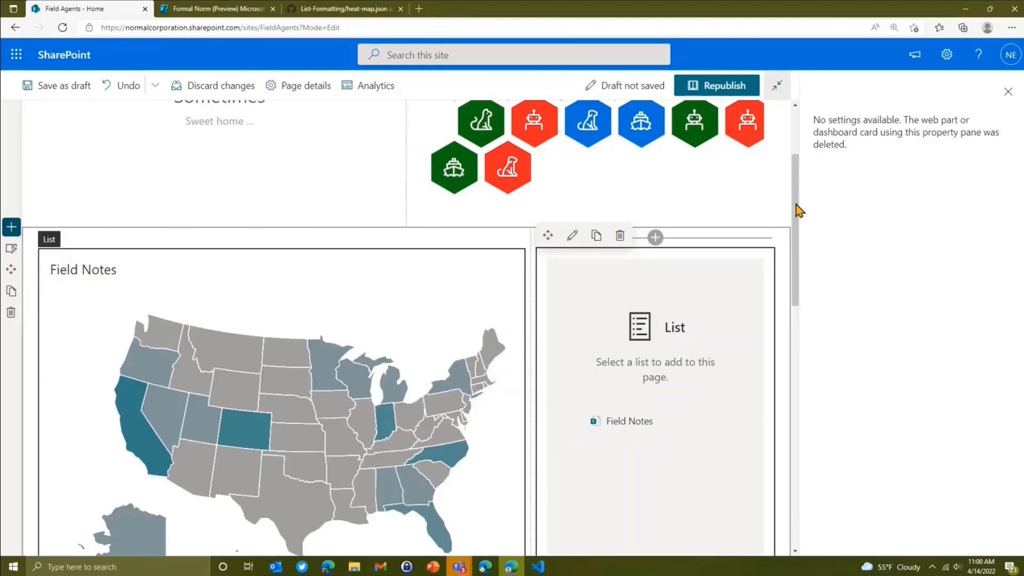
pyautogui.click(625, 421)
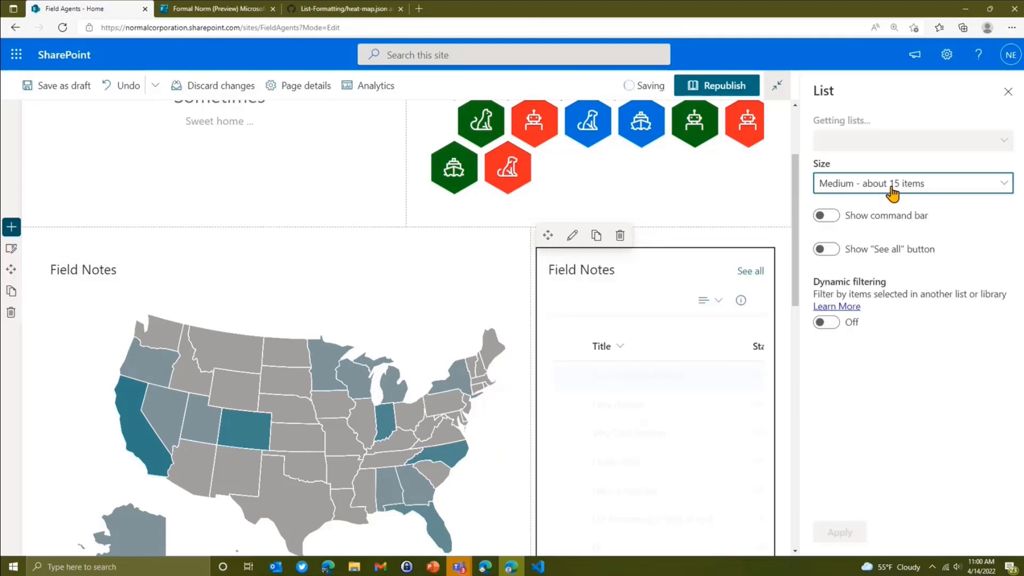
pyautogui.click(824, 189)
pyautogui.click(860, 231)
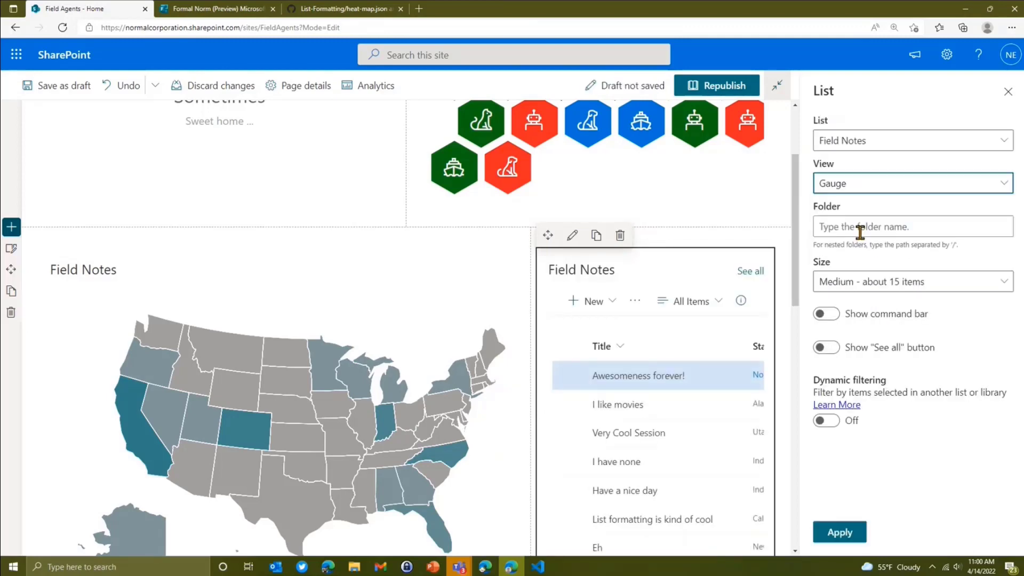
pyautogui.click(864, 281)
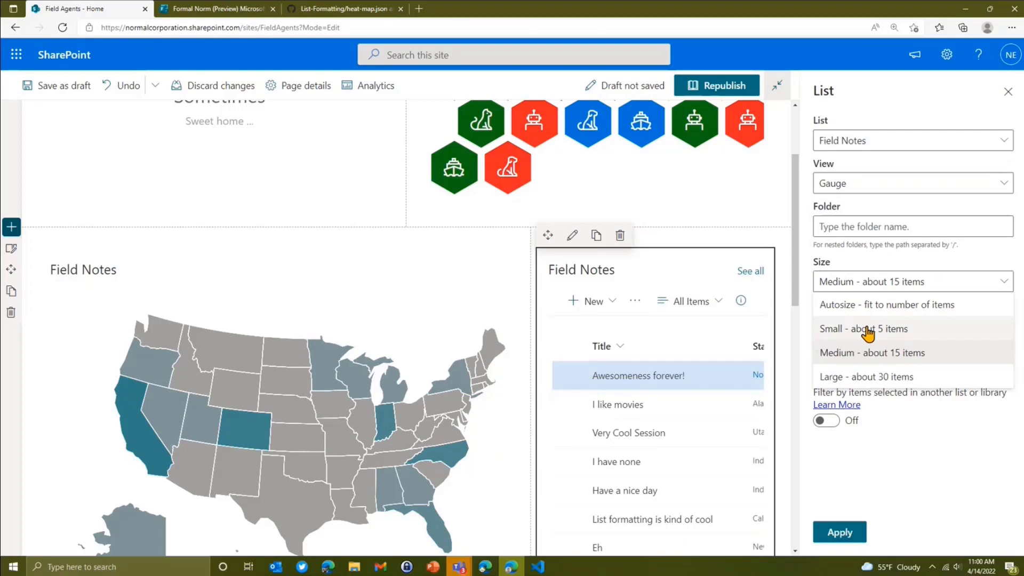
pyautogui.click(866, 330)
pyautogui.click(826, 314)
pyautogui.click(826, 348)
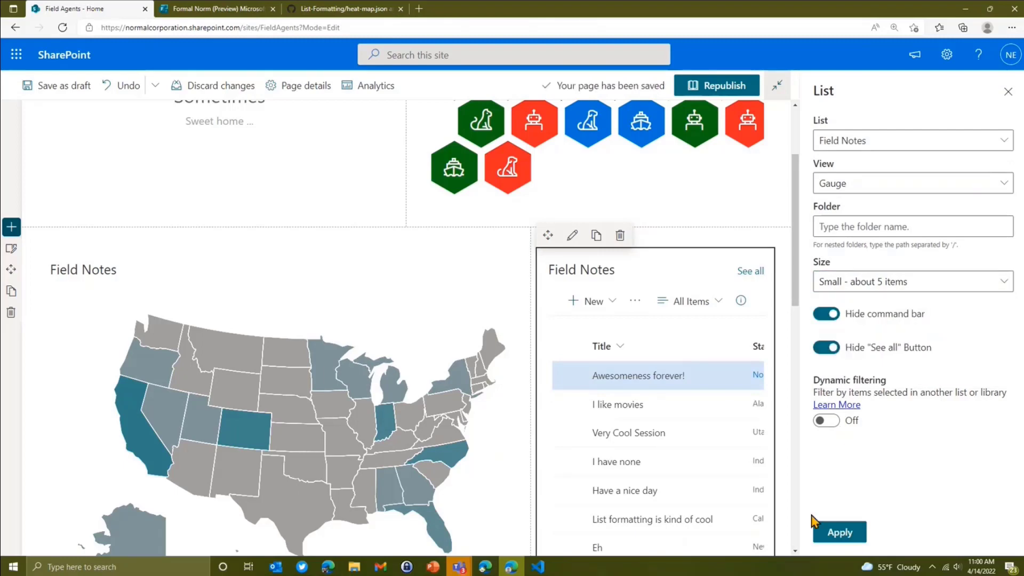
pyautogui.click(839, 531)
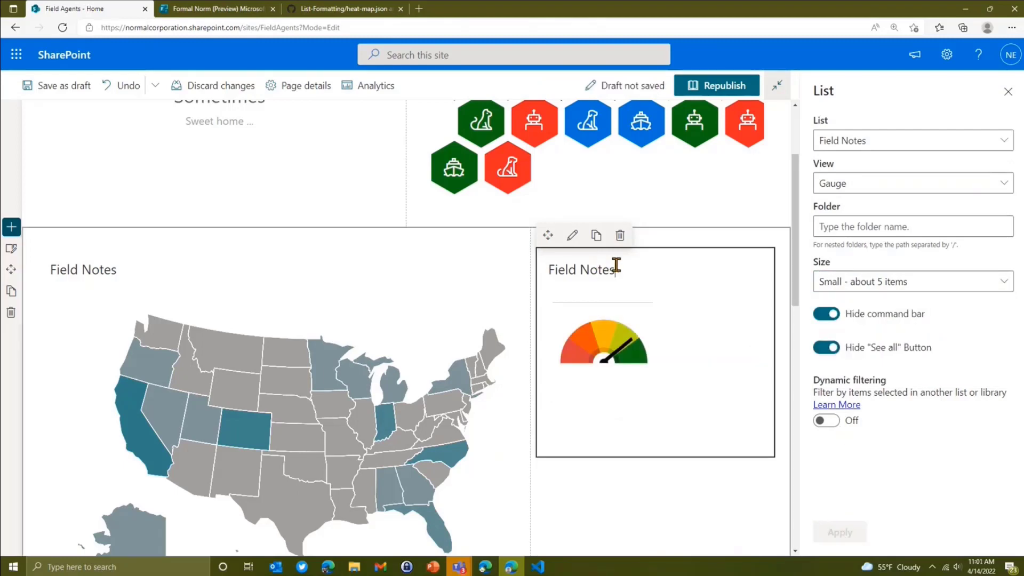
# Retitle the gauge web part 'Average Rating' and the heat map 'States'
pyautogui.moveTo(616, 265); pyautogui.dragTo(546, 258)
pyautogui.write('Av')
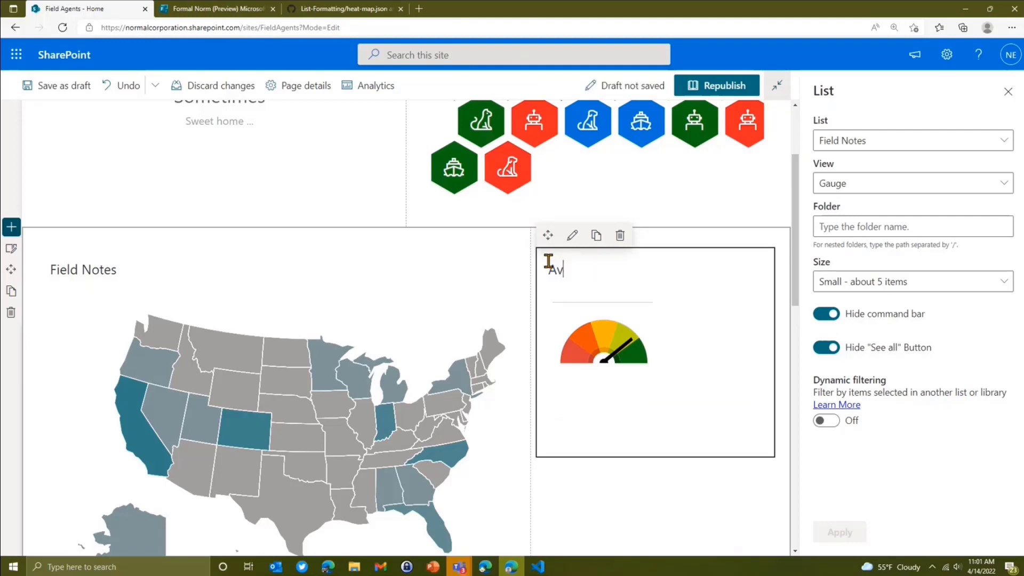
pyautogui.write('erage Rating')
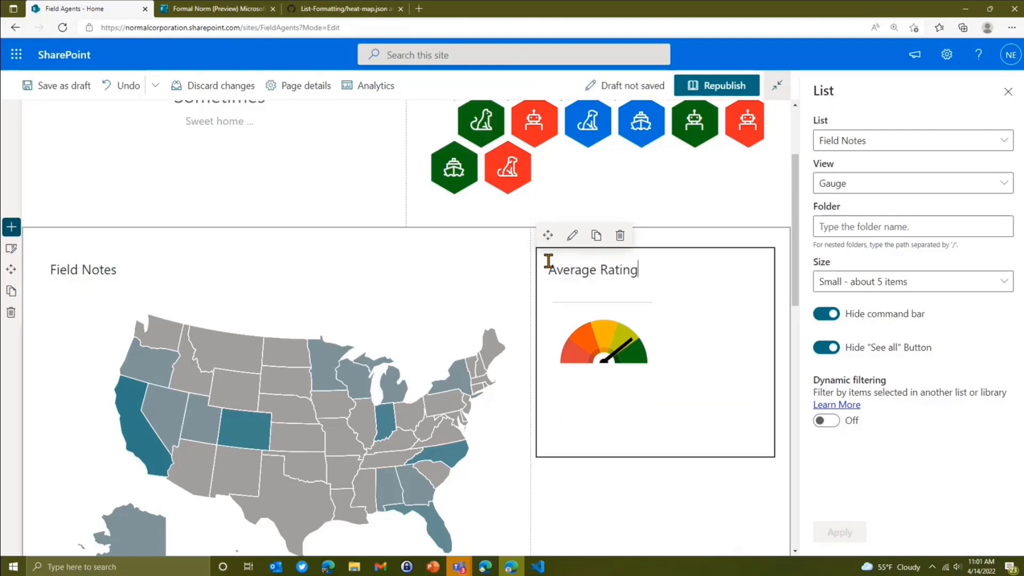
pyautogui.click(127, 273)
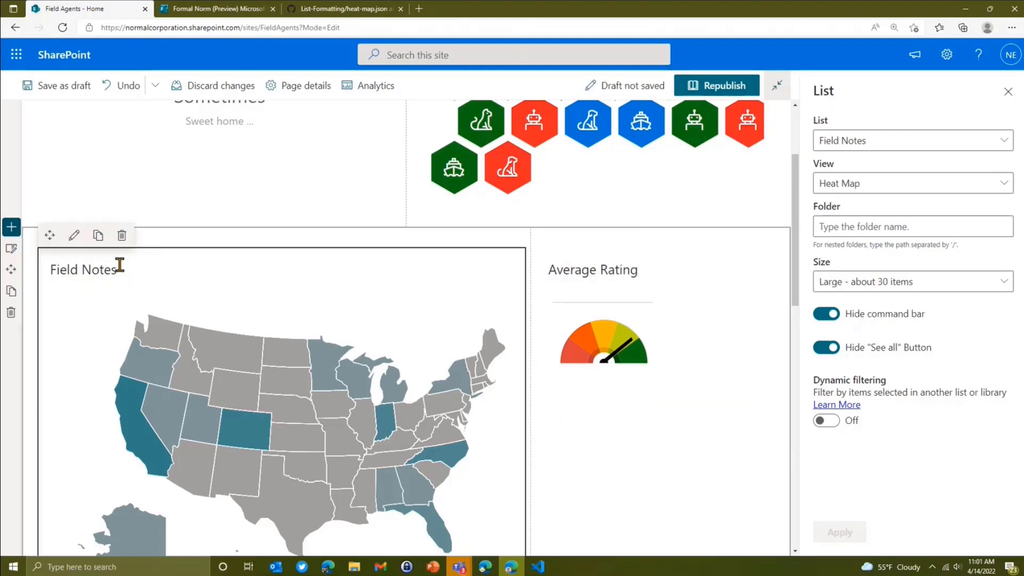
pyautogui.tripleClick(120, 265)
pyautogui.write('States')
# Retitle the comments web part 'Recent Comments' and the hexagon one 'Pretty Bees', then republish
pyautogui.scroll(3, 126, 262)
pyautogui.click(118, 154)
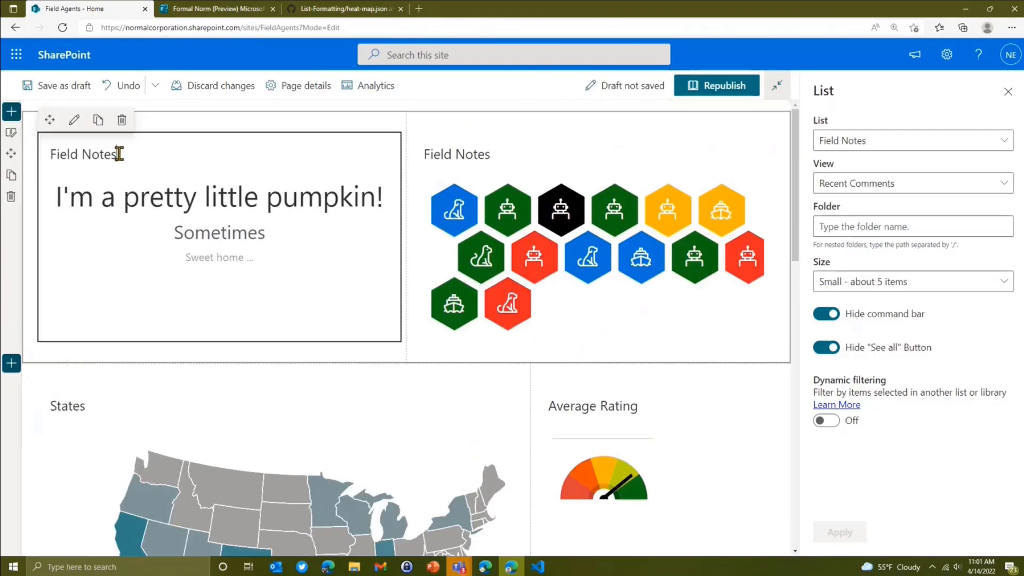
pyautogui.tripleClick(125, 153)
pyautogui.press('BackSpace')
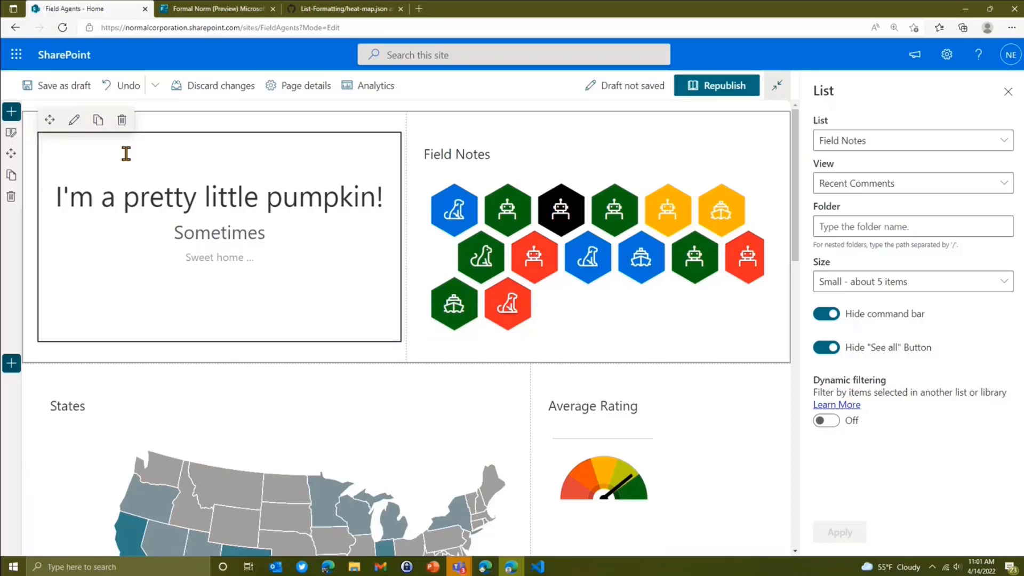
pyautogui.write('Recent Comme')
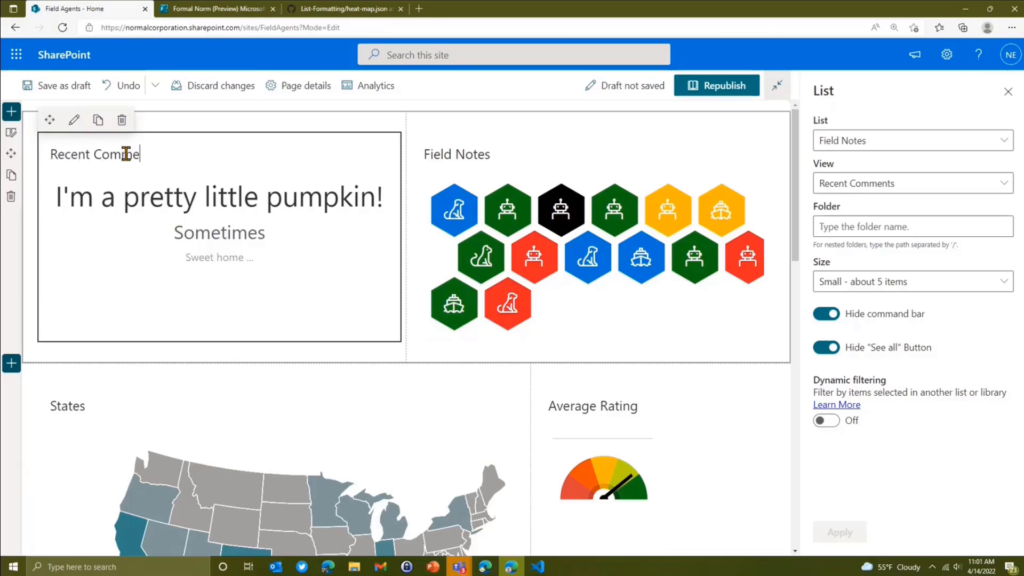
pyautogui.write('nts')
pyautogui.click(569, 197)
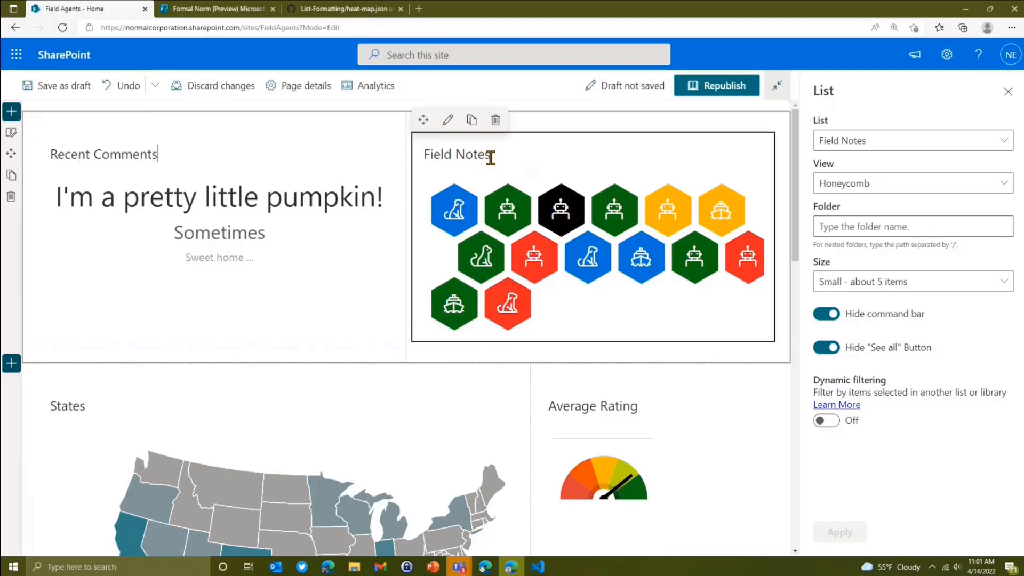
pyautogui.tripleClick(495, 147)
pyautogui.write('Prett')
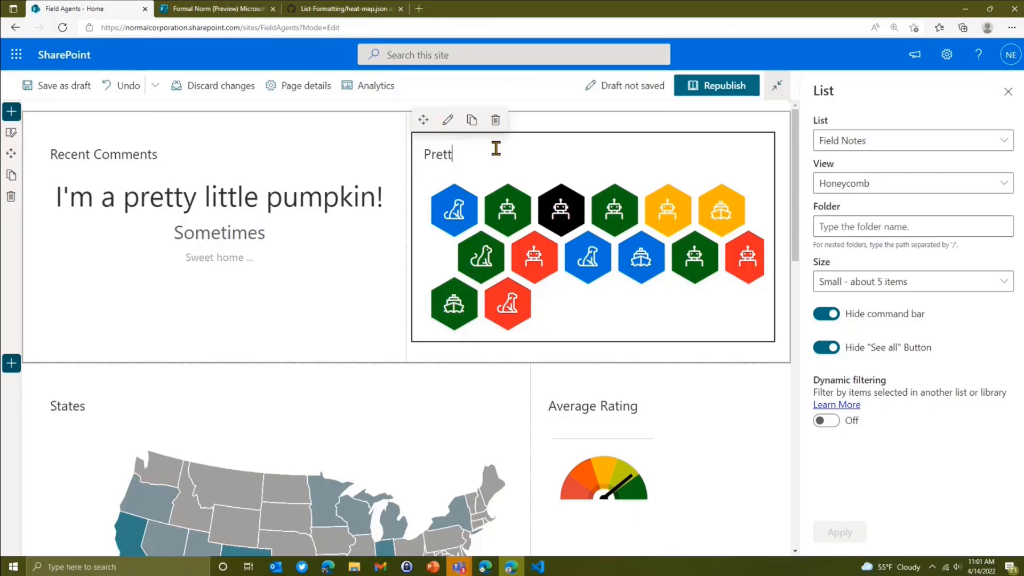
pyautogui.write('y Bees')
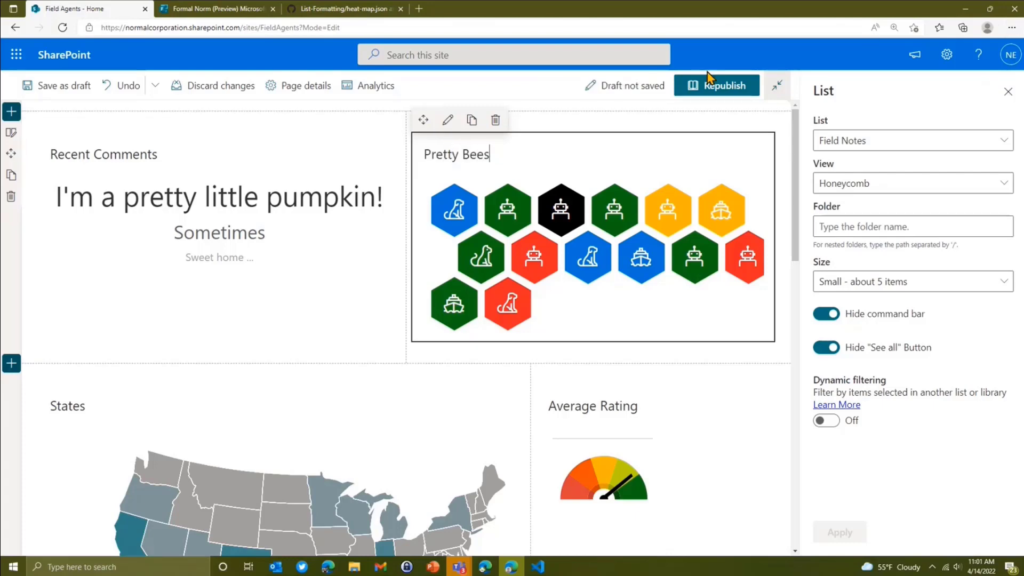
pyautogui.click(699, 90)
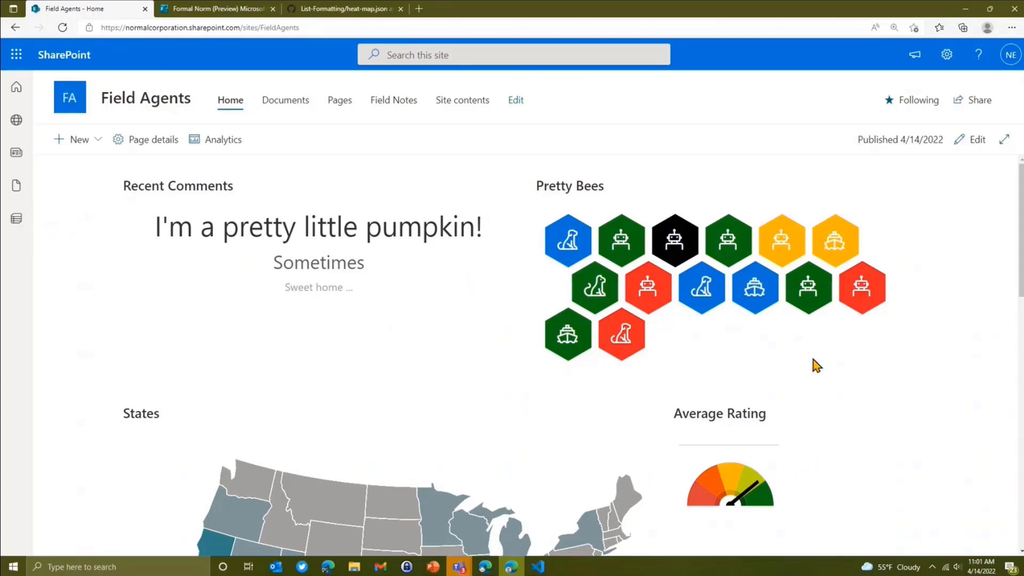
# Review the republished Field Agents dashboard page, then switch to PowerPoint
pyautogui.scroll(-5, 484, 344)
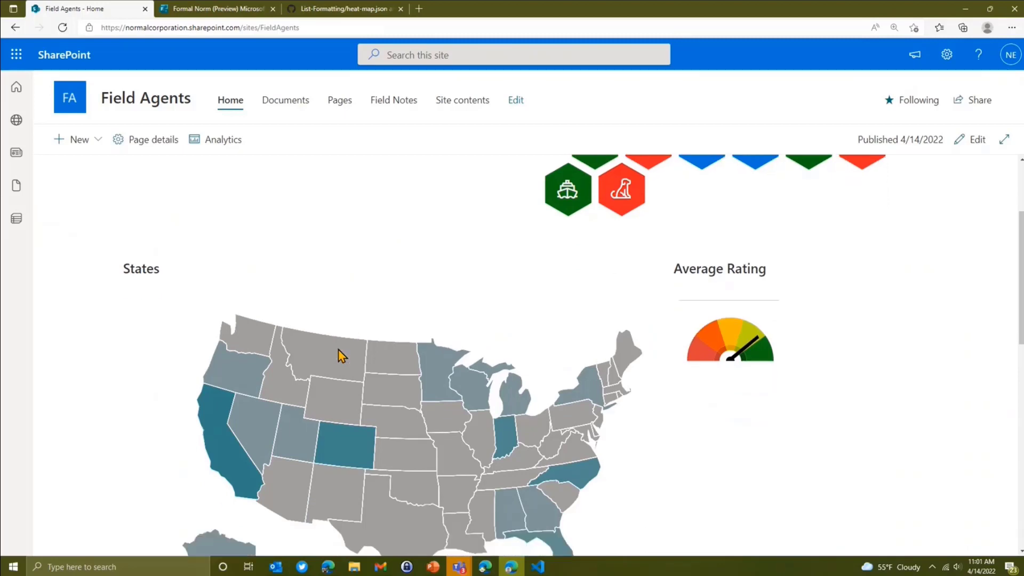
pyautogui.scroll(3, 580, 417)
pyautogui.scroll(1, 862, 351)
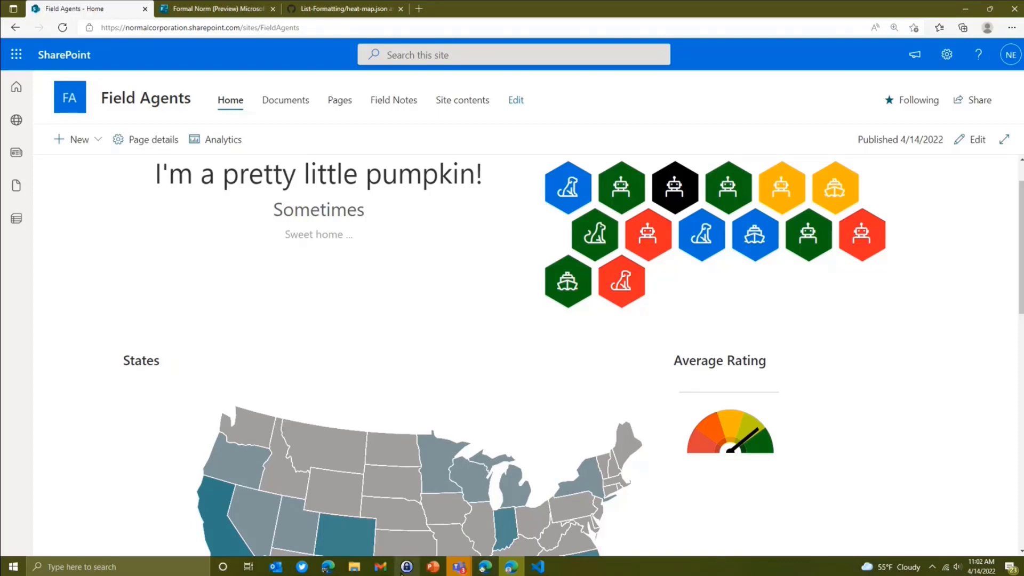
pyautogui.click(432, 567)
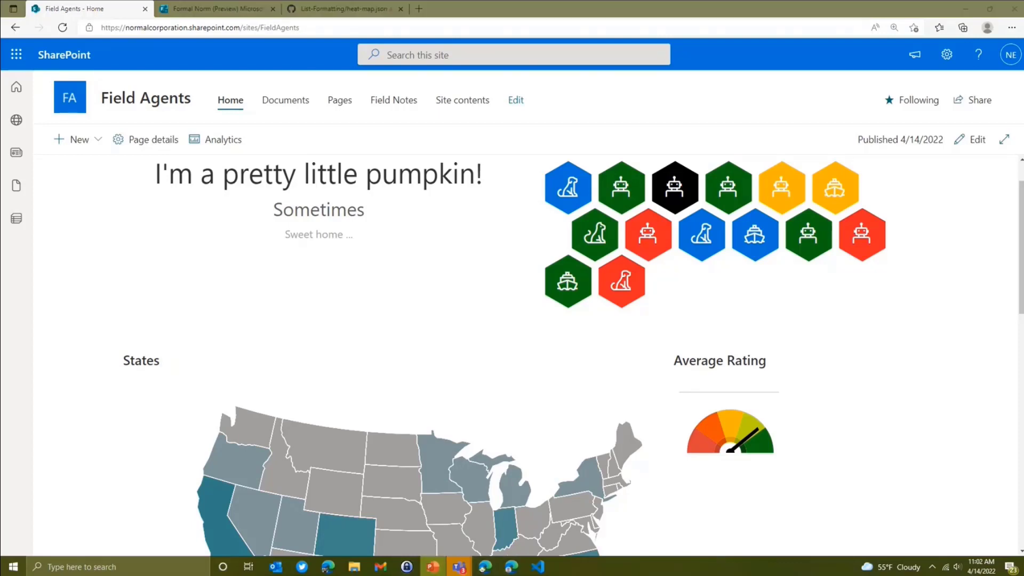